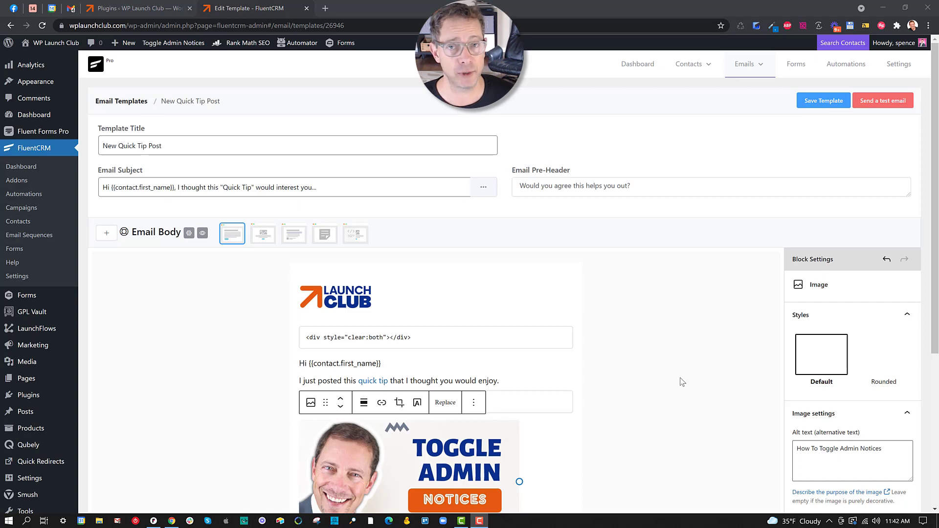
pyautogui.click(325, 8)
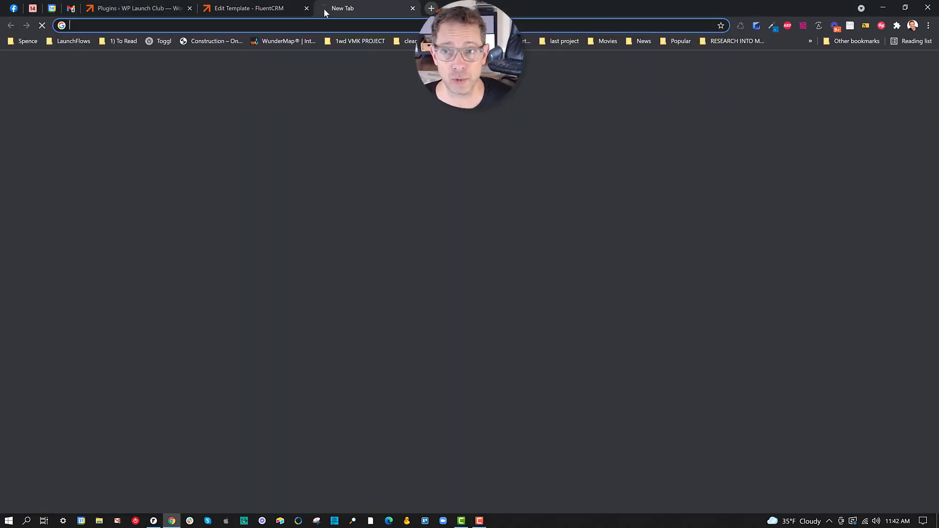
pyautogui.write('wplaunc')
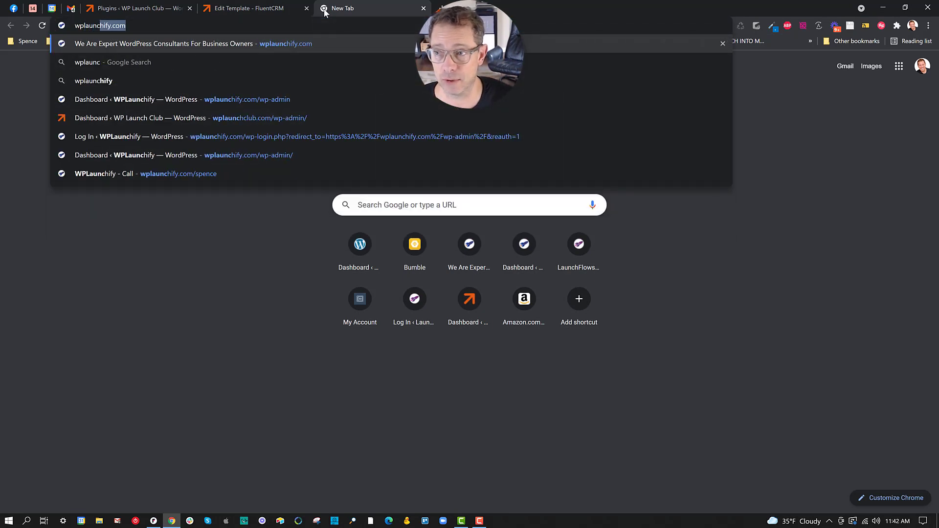
pyautogui.write('hiclub.com/fee')
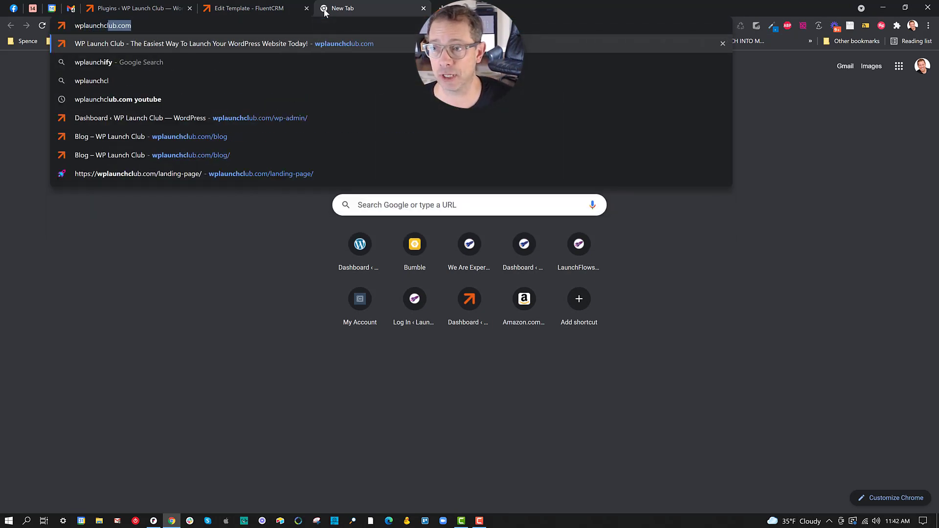
pyautogui.press('Return')
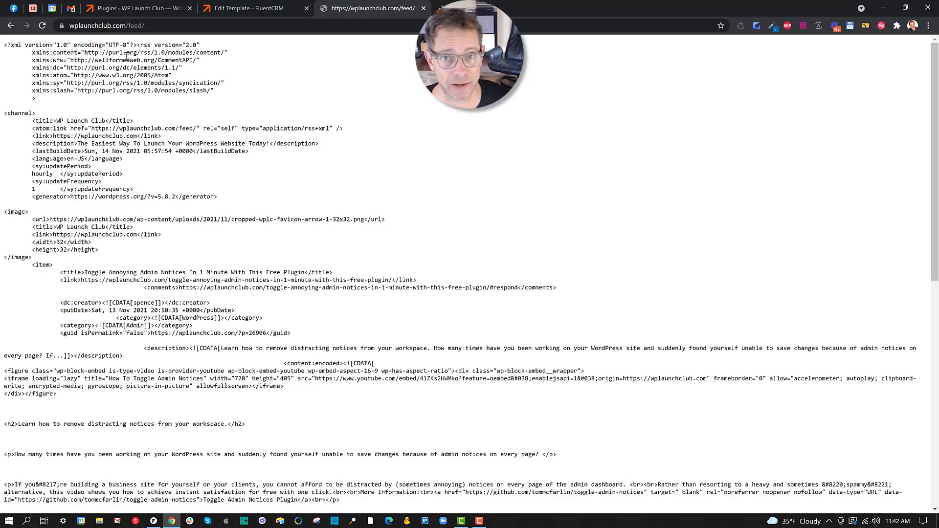
pyautogui.click(423, 9)
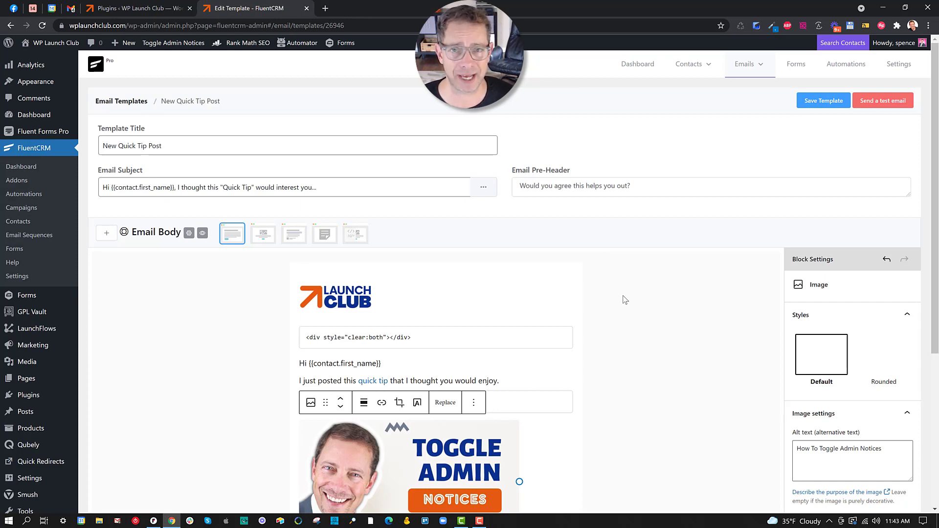
# Insert an RSS block in a new paragraph just above the Cheers! sign-off
pyautogui.scroll(-1, 622, 297)
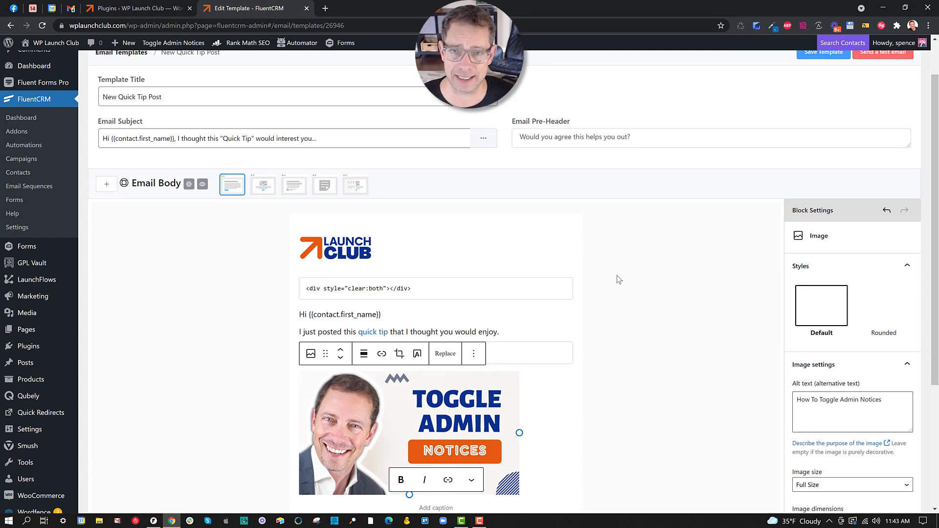
pyautogui.scroll(-3, 578, 298)
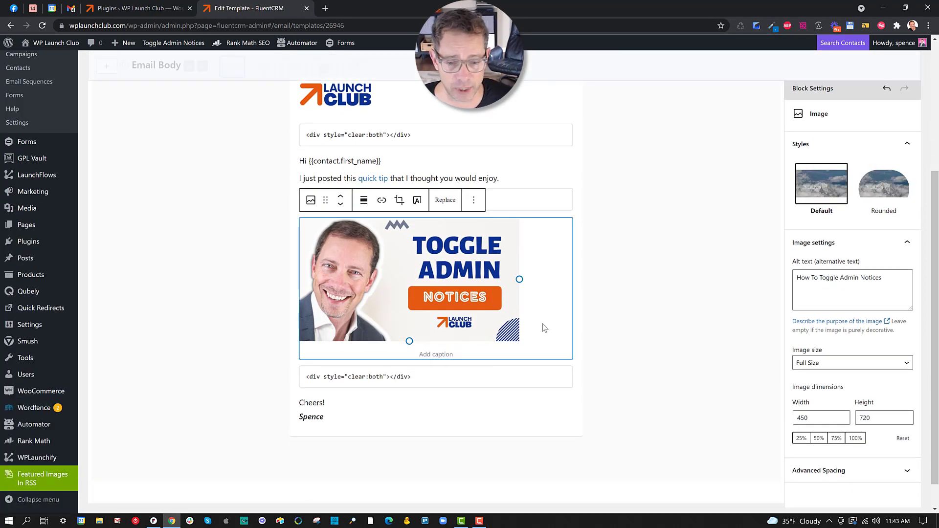
pyautogui.click(304, 403)
pyautogui.press('Return')
pyautogui.write('/')
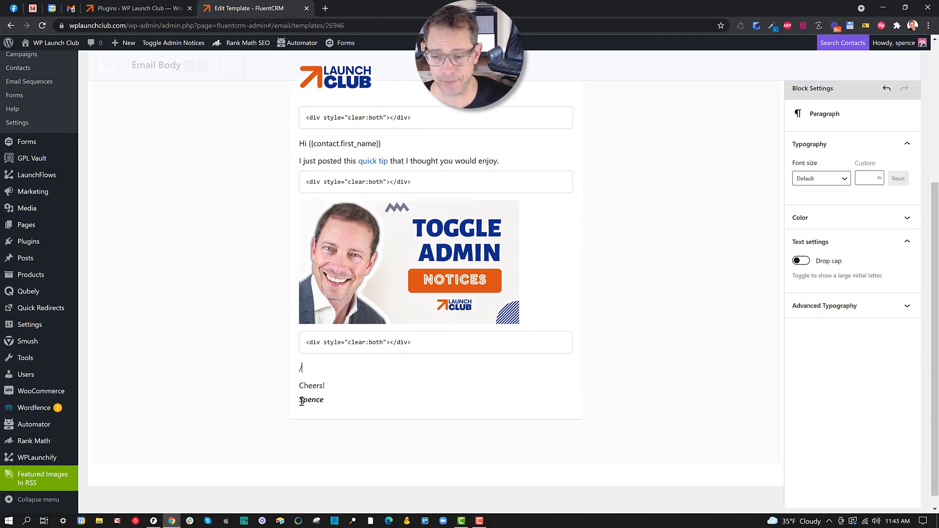
pyautogui.write('rss')
pyautogui.press('Return')
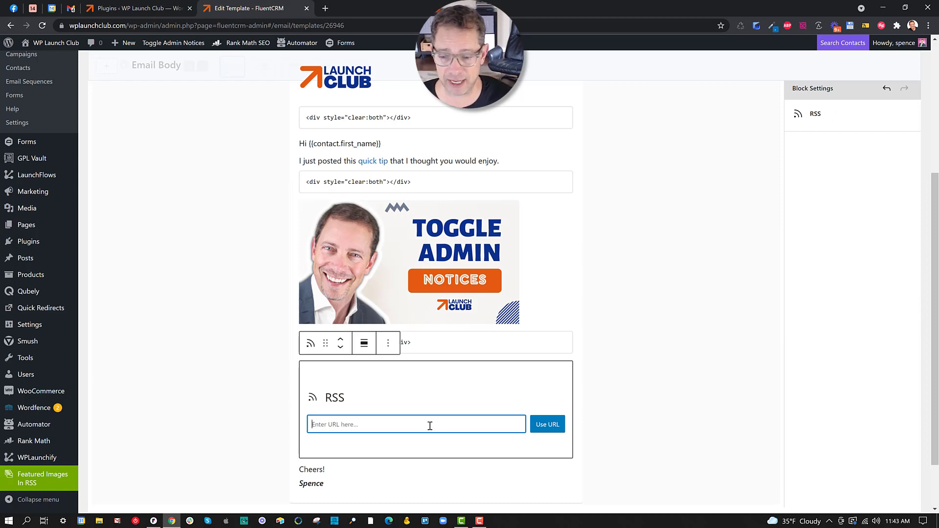
pyautogui.write('https')
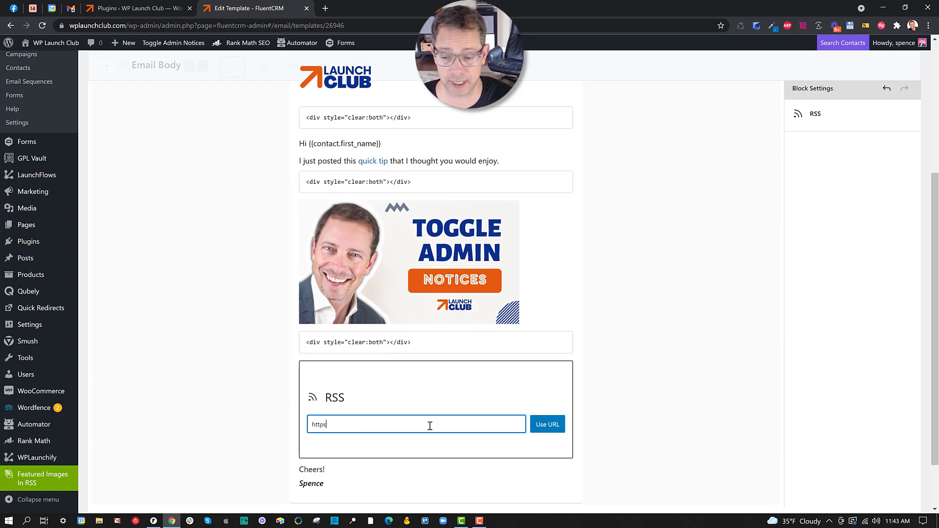
pyautogui.write('://wplaun')
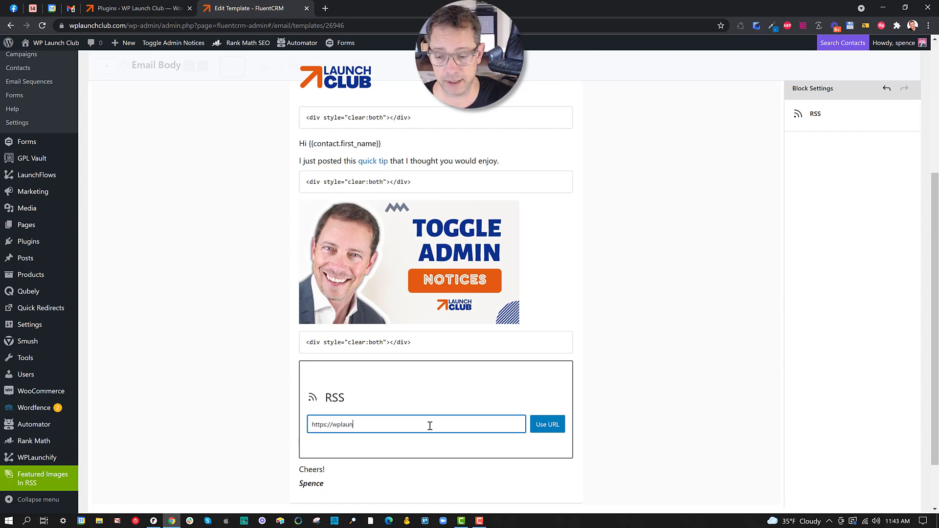
pyautogui.write('chclub.com/')
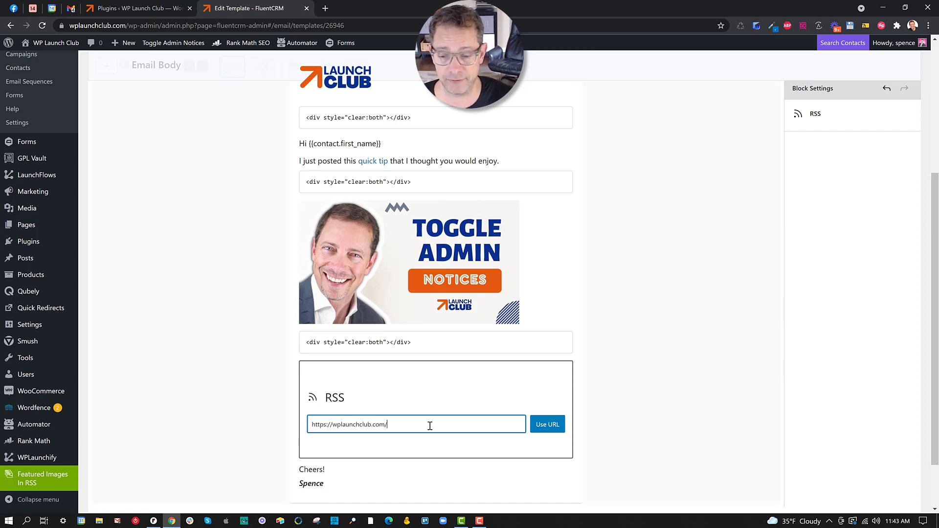
pyautogui.write('feed')
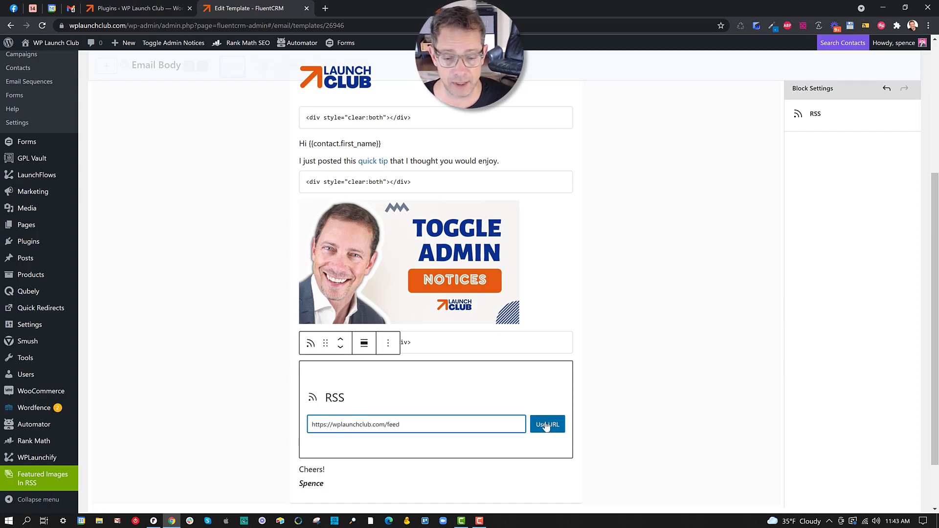
pyautogui.click(547, 426)
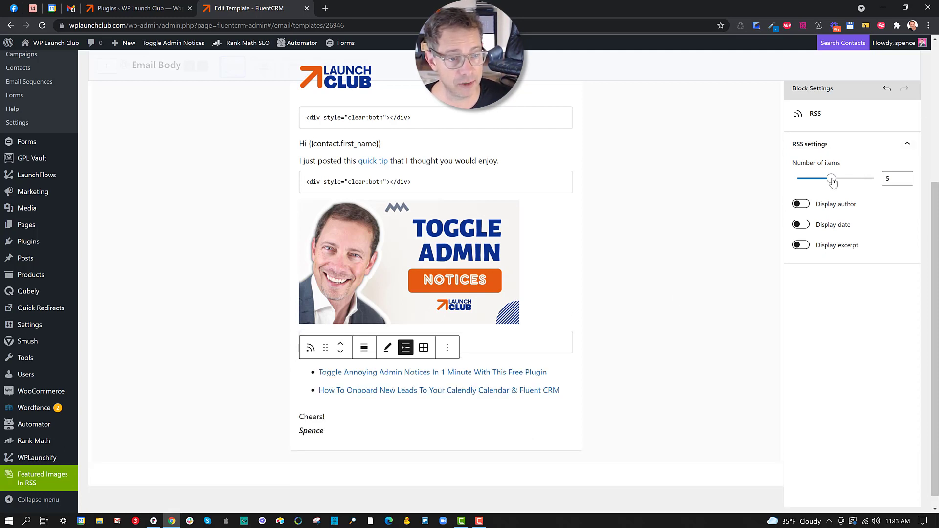
pyautogui.moveTo(833, 181); pyautogui.dragTo(792, 180)
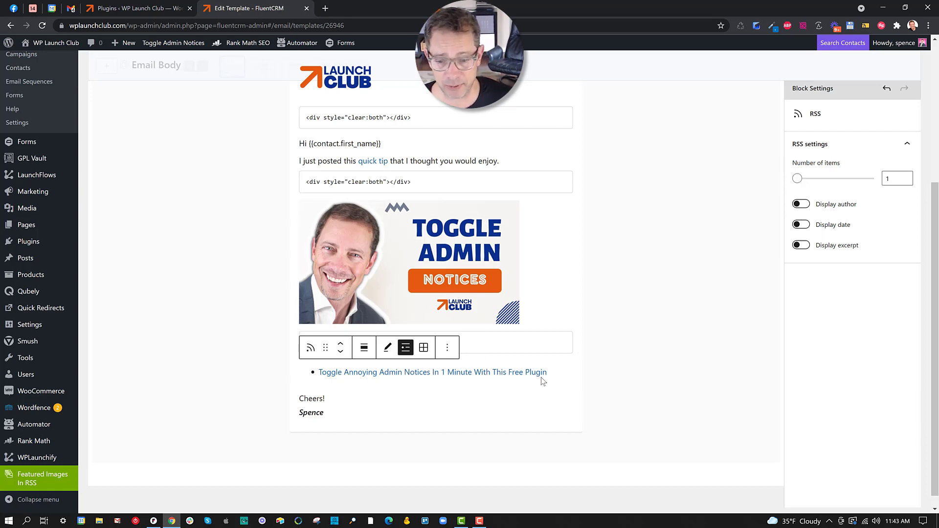
pyautogui.click(550, 317)
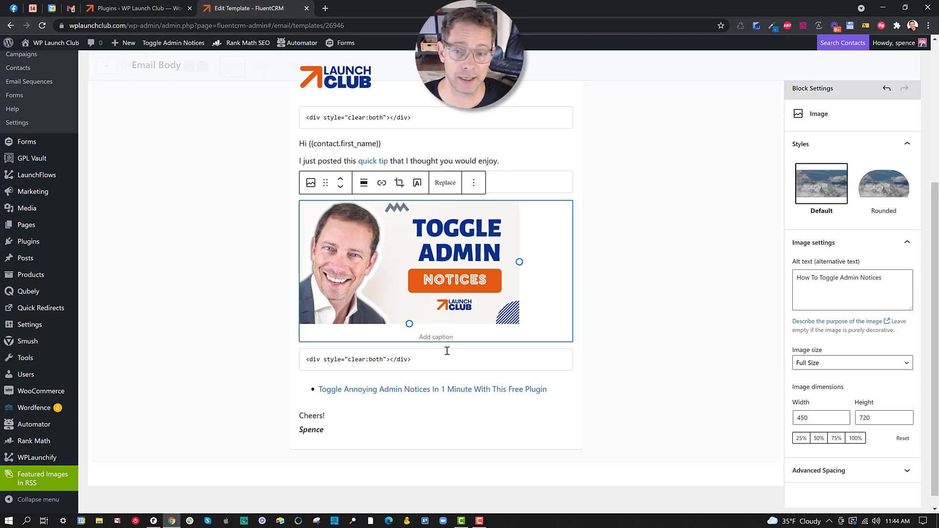
pyautogui.click(567, 391)
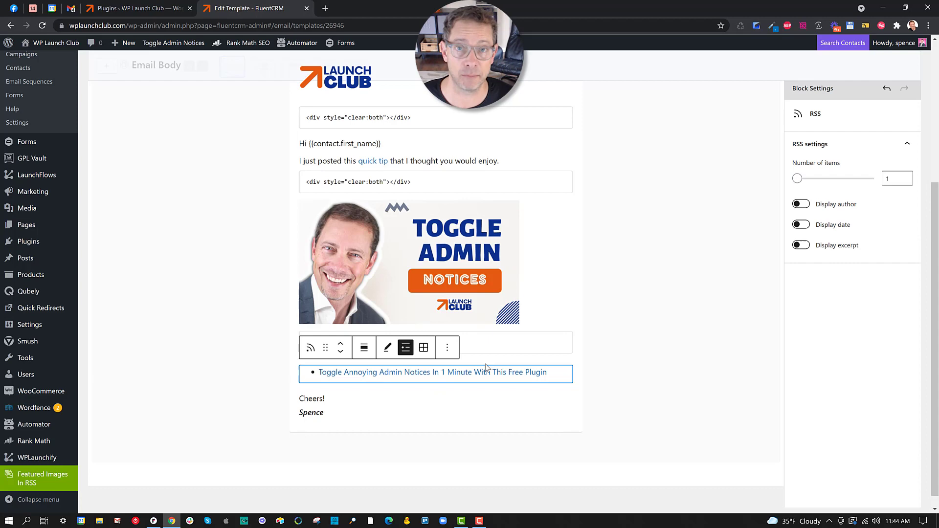
# Remove the RSS block so the sign-off follows the post image again
pyautogui.click(450, 349)
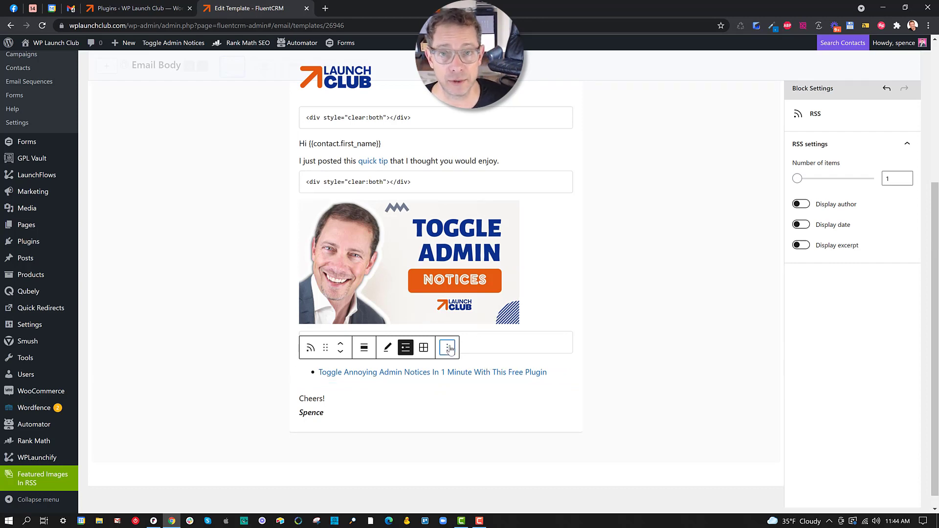
pyautogui.click(455, 314)
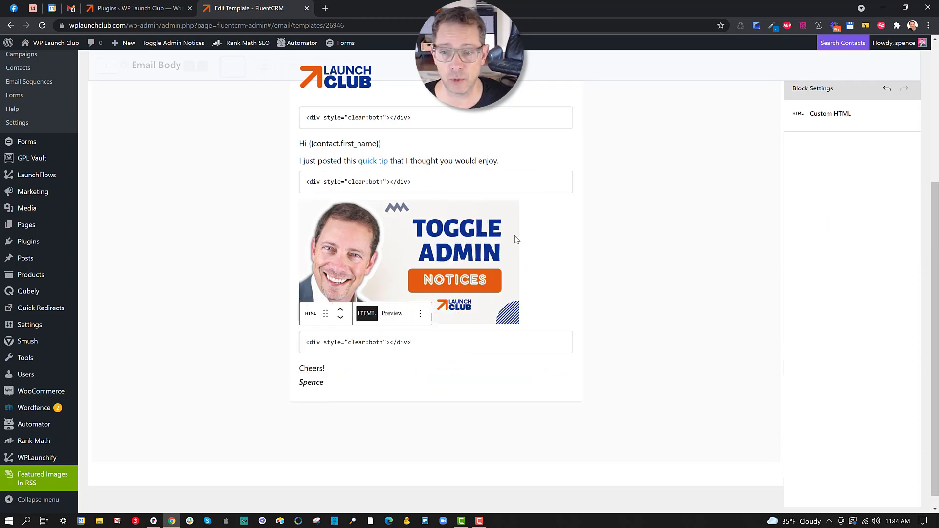
pyautogui.scroll(4, 493, 237)
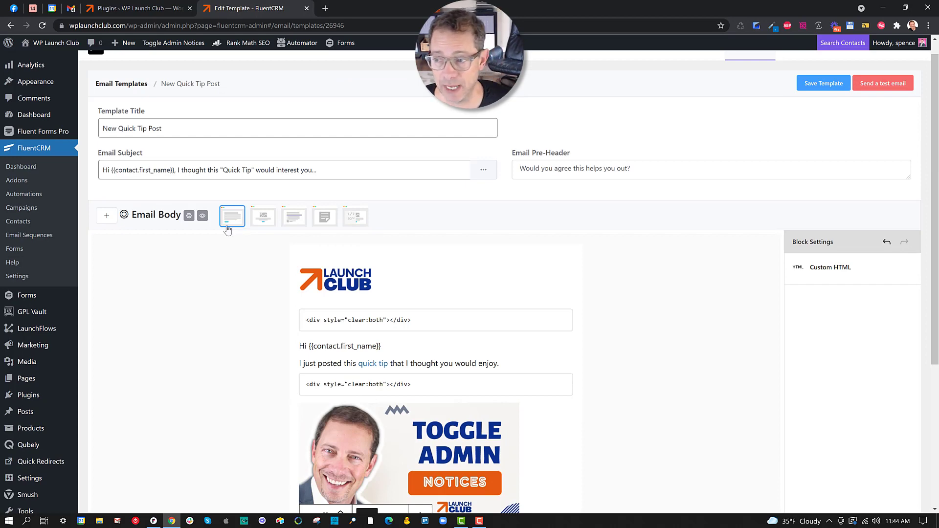
pyautogui.scroll(1, 587, 118)
# Open Email Templates in a new tab, start a new template, then close that tab
pyautogui.moveTo(746, 66)
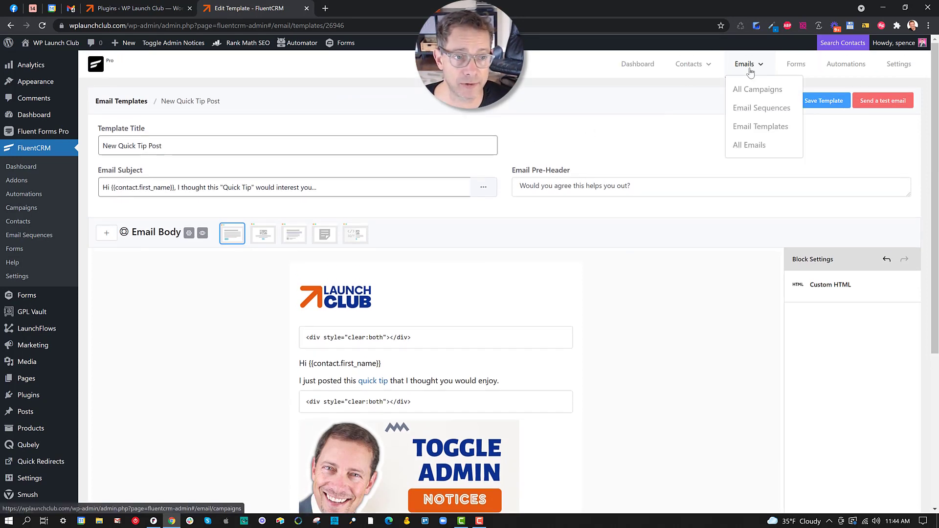
pyautogui.rightClick(750, 128)
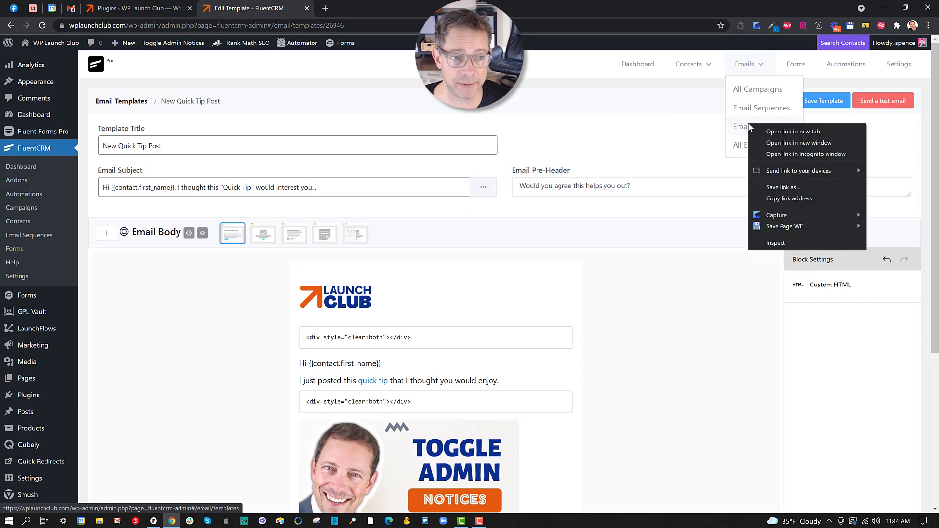
pyautogui.click(759, 128)
pyautogui.click(342, 8)
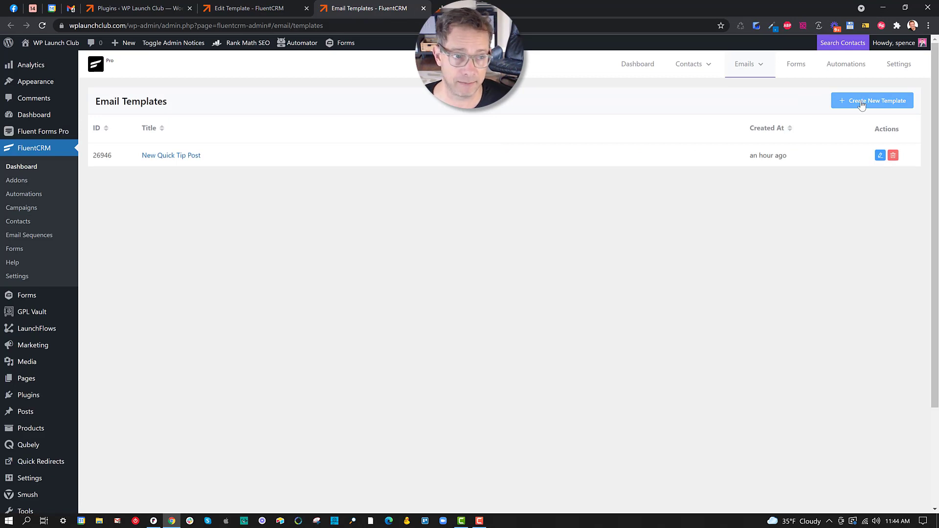
pyautogui.click(862, 105)
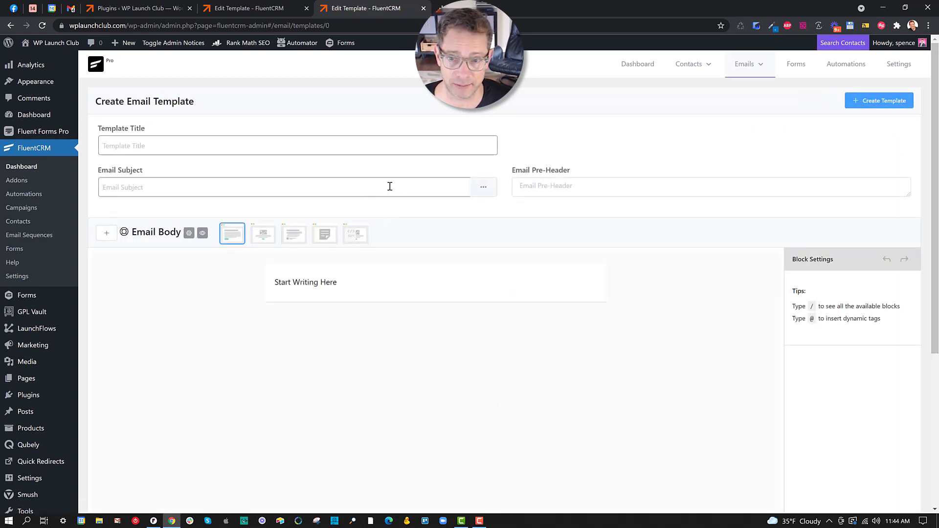
pyautogui.click(423, 8)
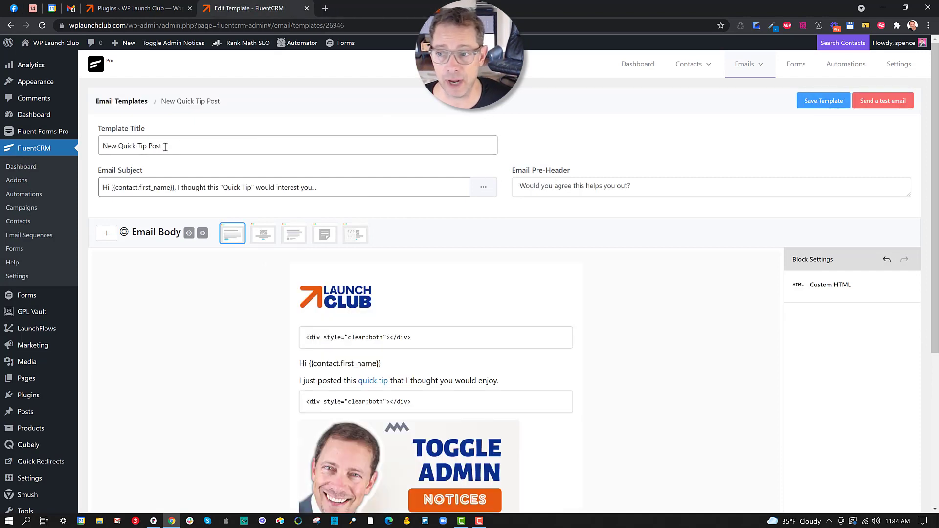
pyautogui.moveTo(159, 147); pyautogui.dragTo(100, 146)
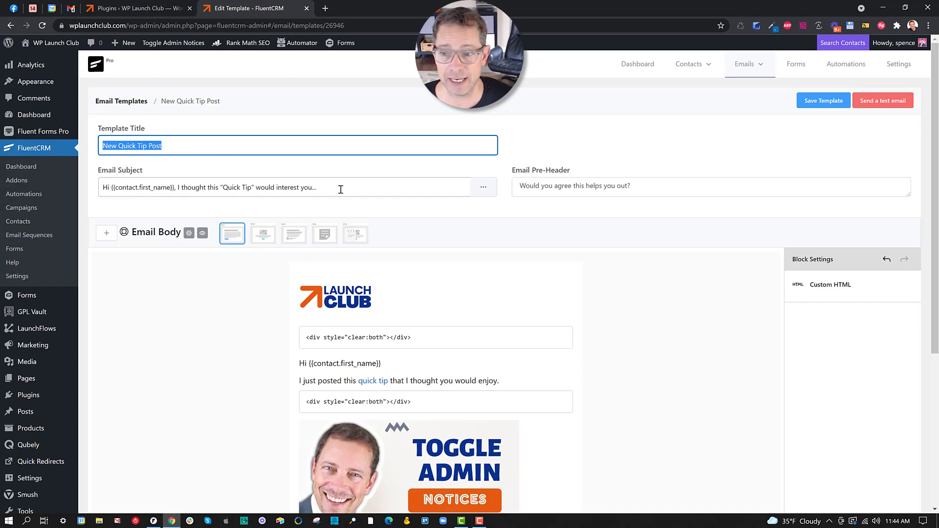
pyautogui.moveTo(339, 189); pyautogui.dragTo(101, 188)
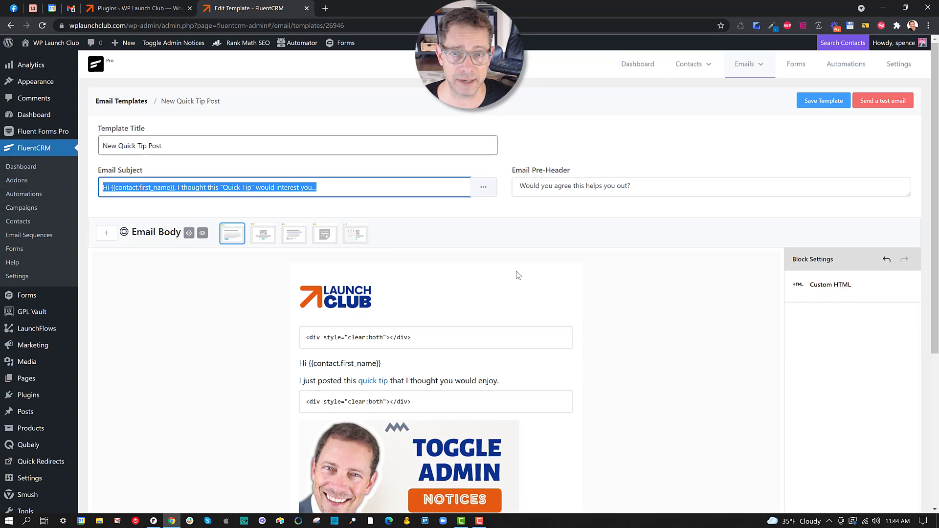
pyautogui.click(685, 322)
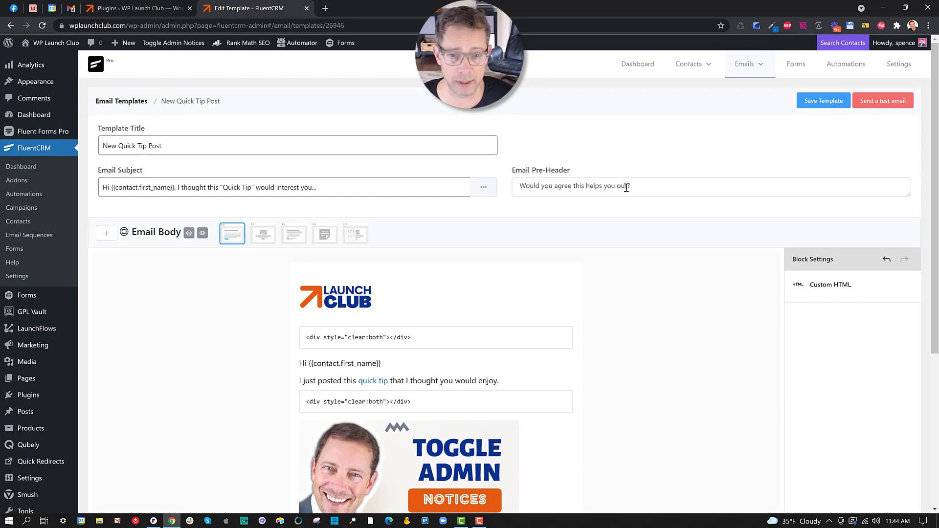
pyautogui.click(651, 185)
pyautogui.moveTo(651, 185); pyautogui.dragTo(518, 182)
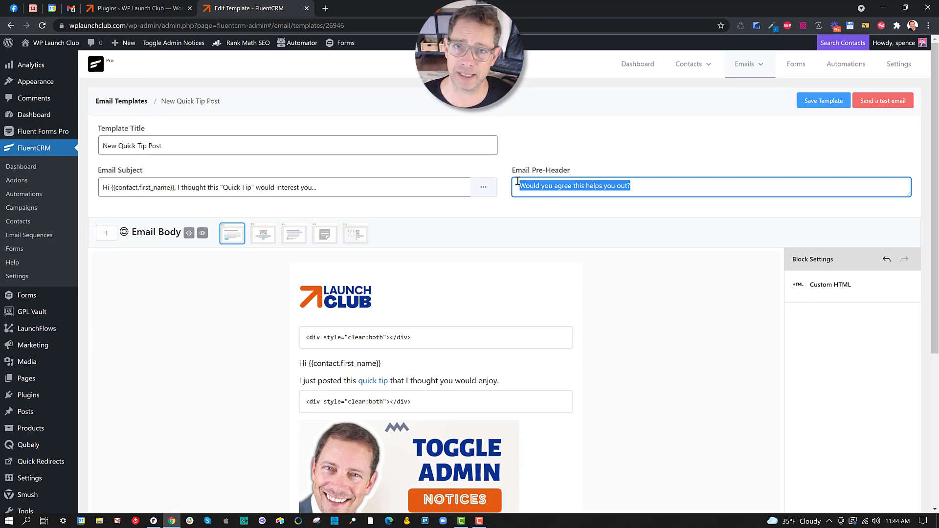
pyautogui.moveTo(323, 187); pyautogui.dragTo(156, 179)
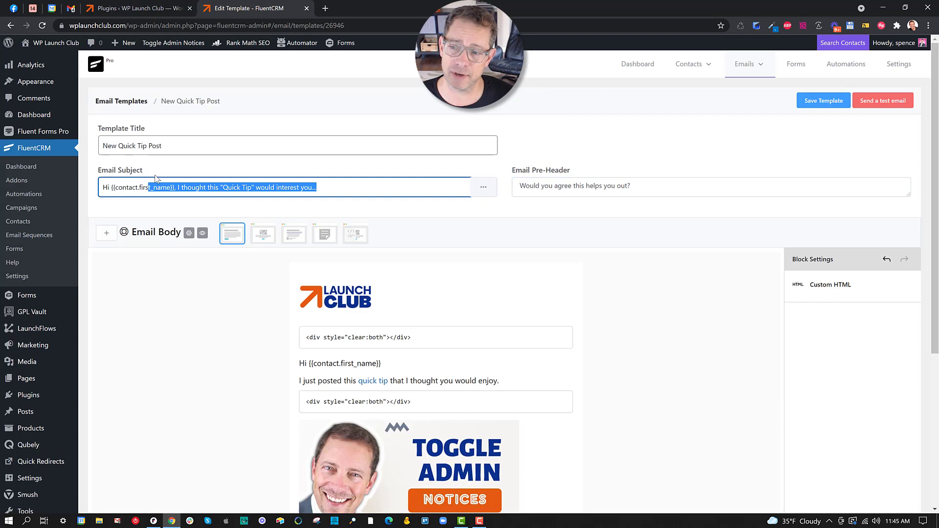
pyautogui.moveTo(514, 190); pyautogui.dragTo(660, 191)
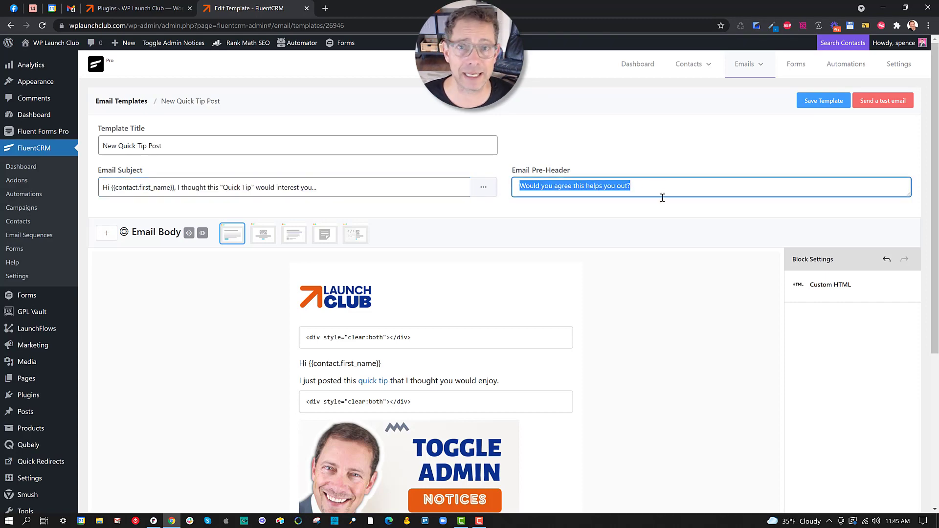
pyautogui.click(683, 283)
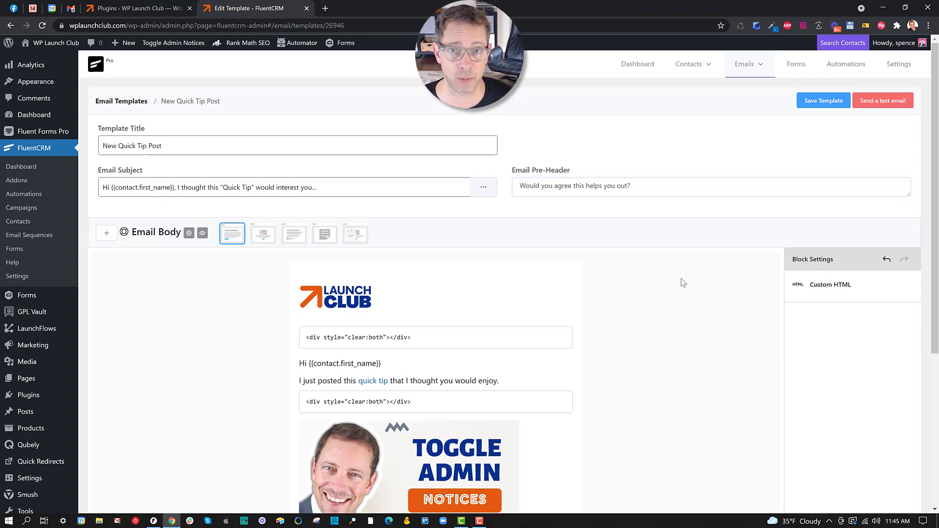
pyautogui.scroll(-2, 631, 289)
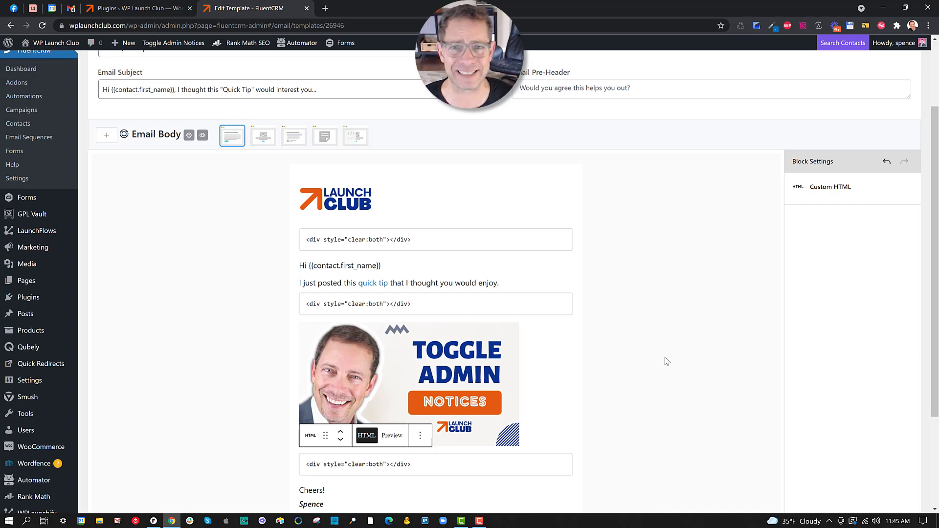
pyautogui.click(519, 262)
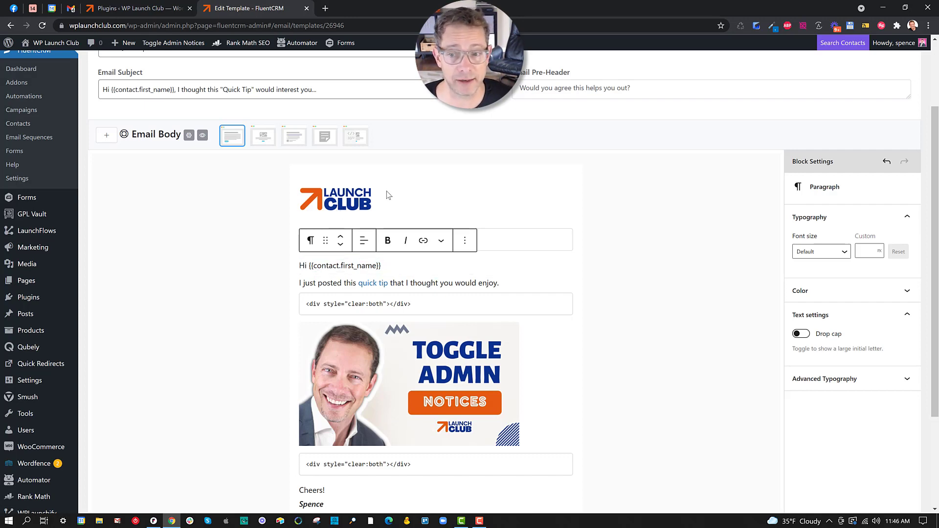
pyautogui.click(346, 198)
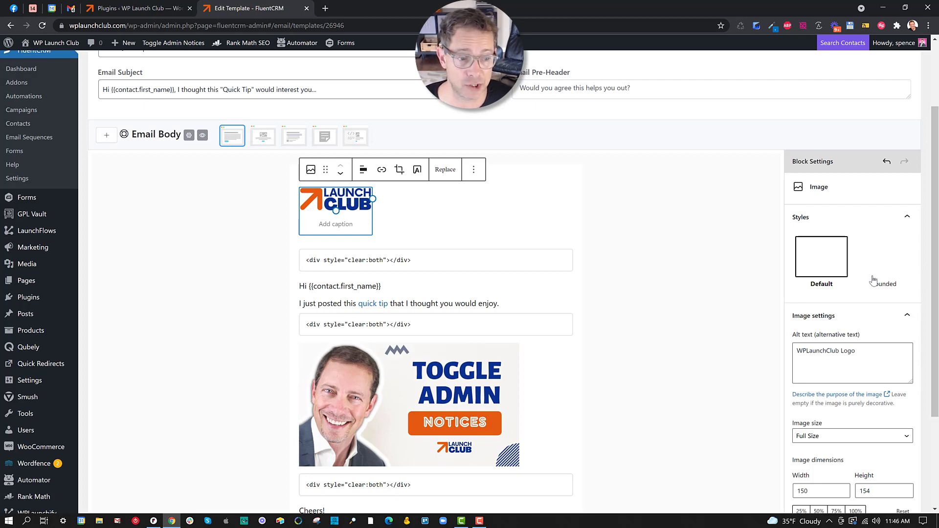
pyautogui.scroll(-3, 866, 276)
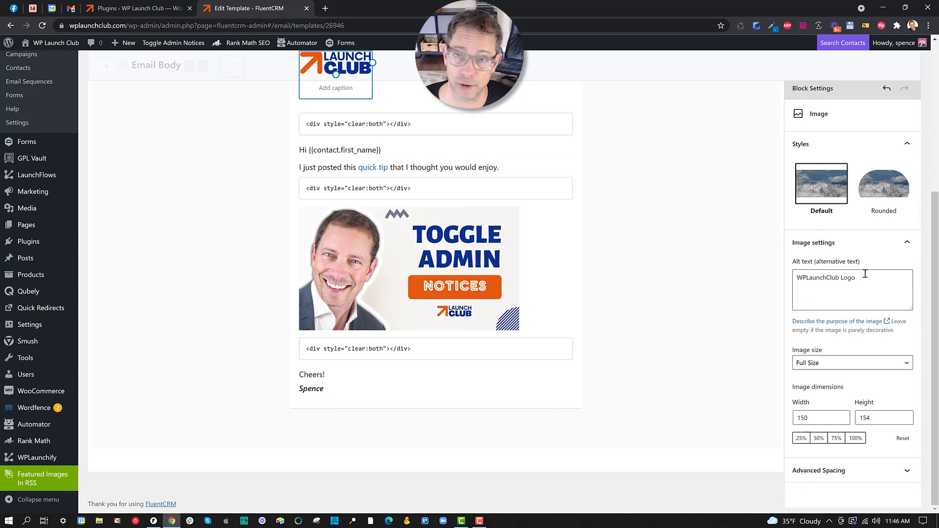
pyautogui.scroll(3, 865, 274)
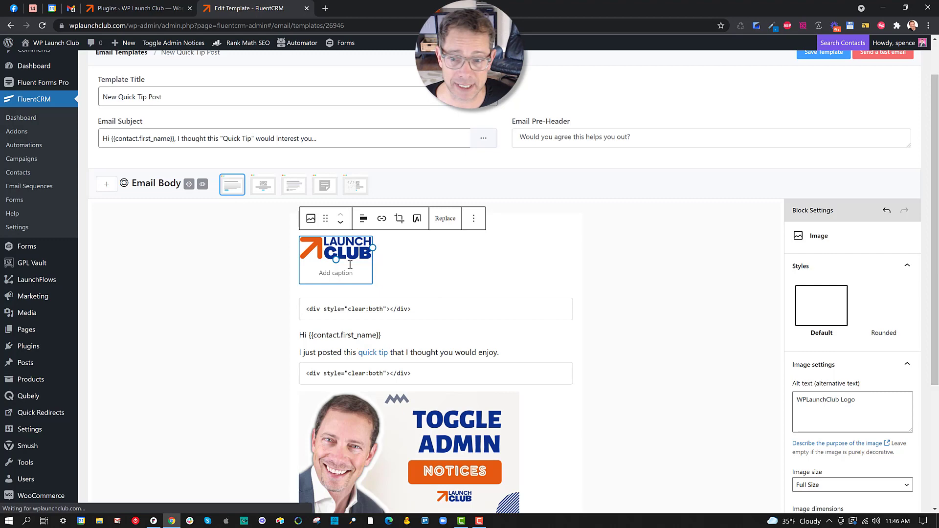
pyautogui.scroll(-4, 856, 351)
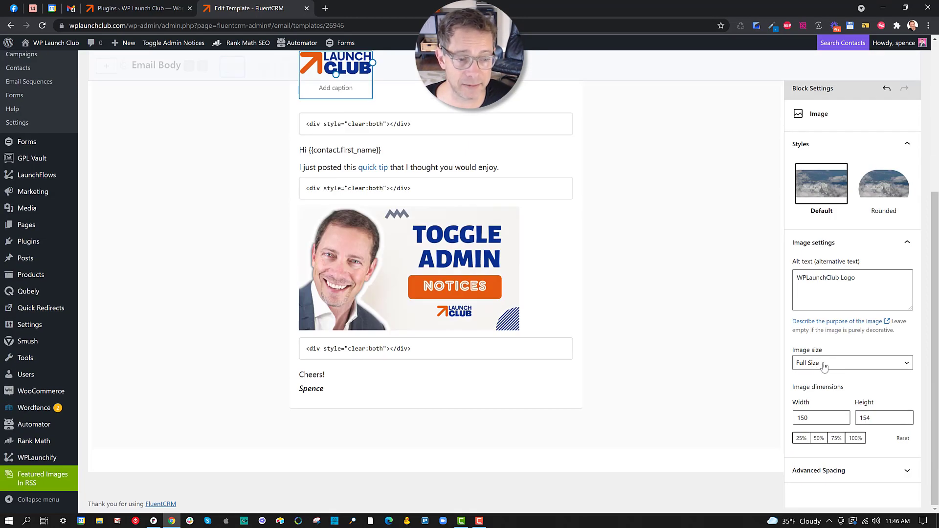
pyautogui.moveTo(815, 418); pyautogui.dragTo(794, 417)
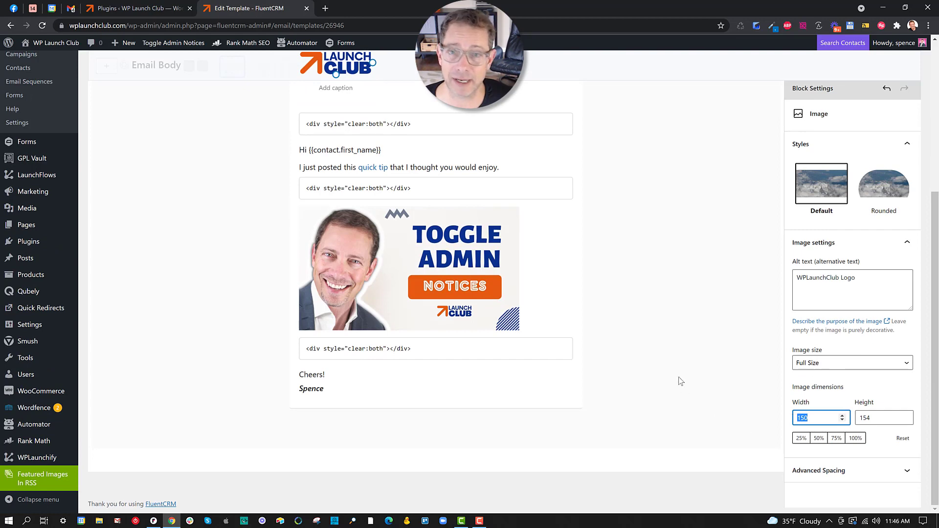
pyautogui.scroll(3, 675, 367)
pyautogui.click(428, 301)
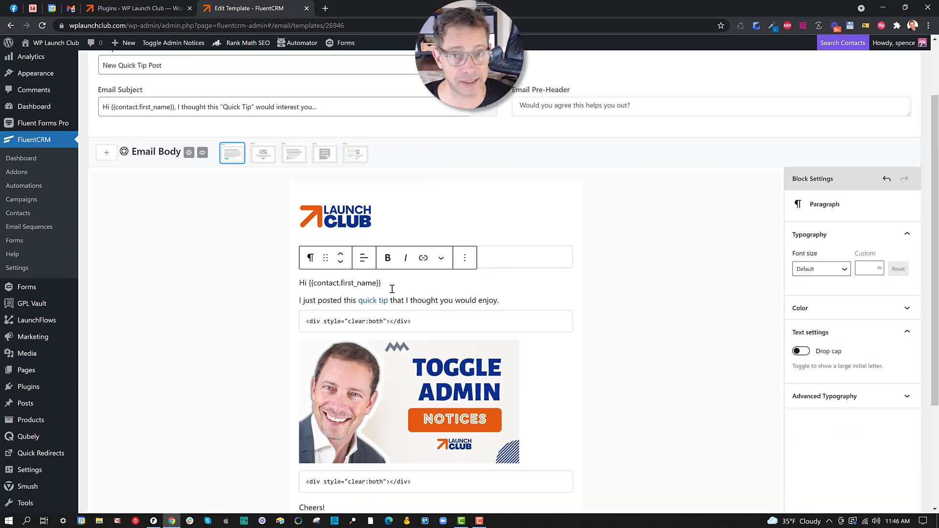
pyautogui.press('Return')
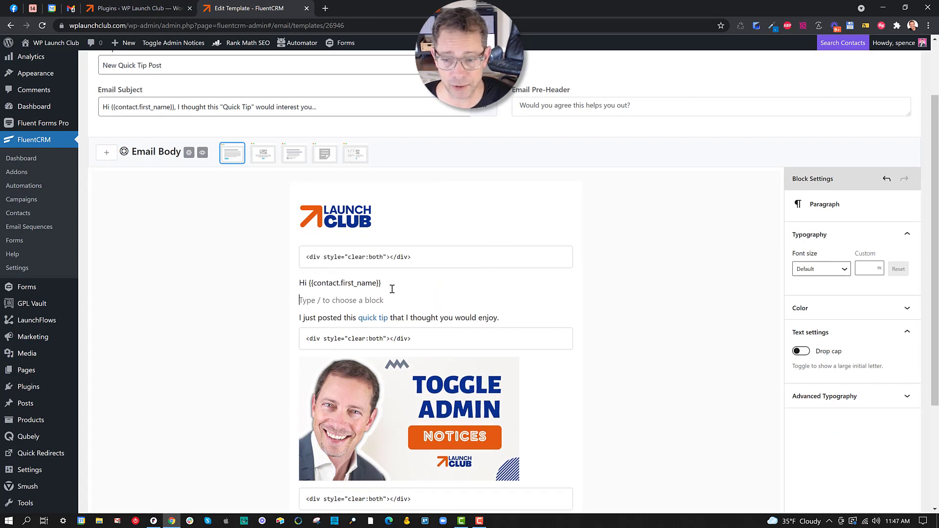
pyautogui.write('@')
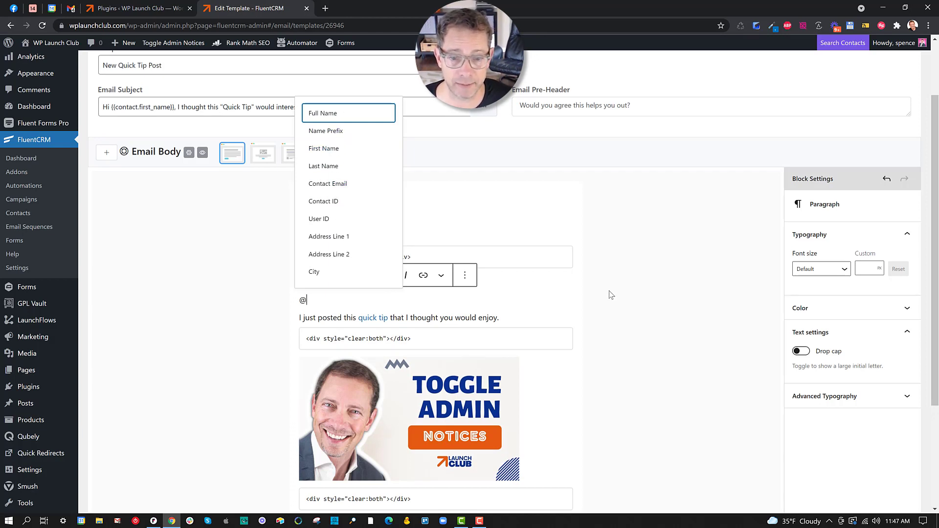
pyautogui.press('BackSpace')
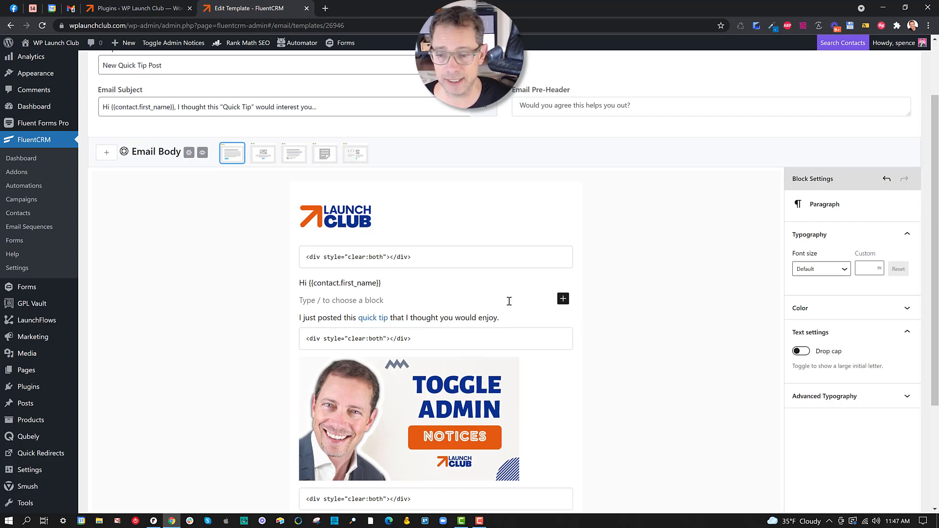
pyautogui.press('BackSpace')
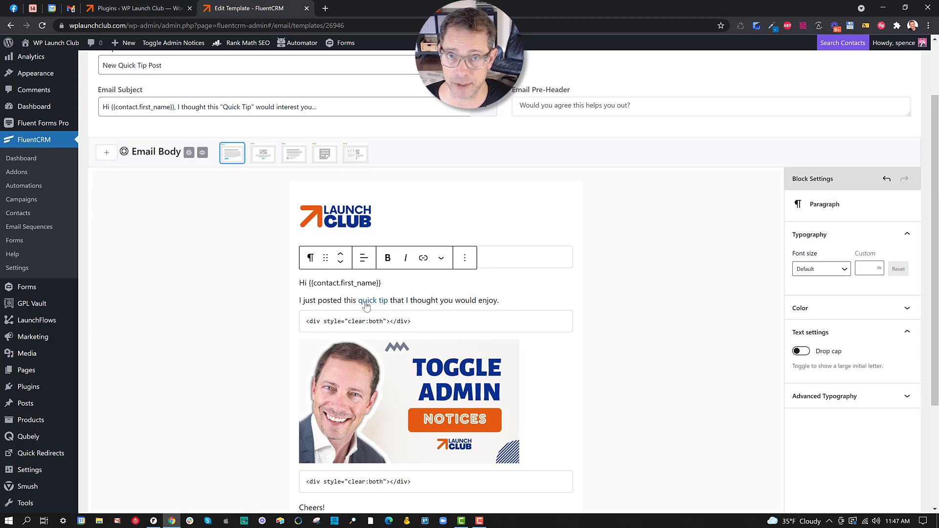
# Check the post image's link to the Toggle Admin Notices post, then open a new browser tab
pyautogui.click(496, 375)
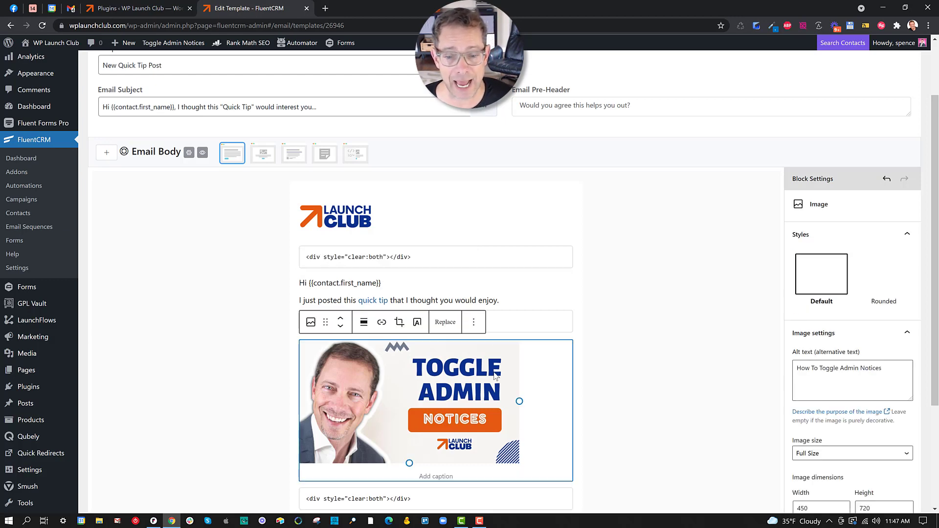
pyautogui.click(383, 323)
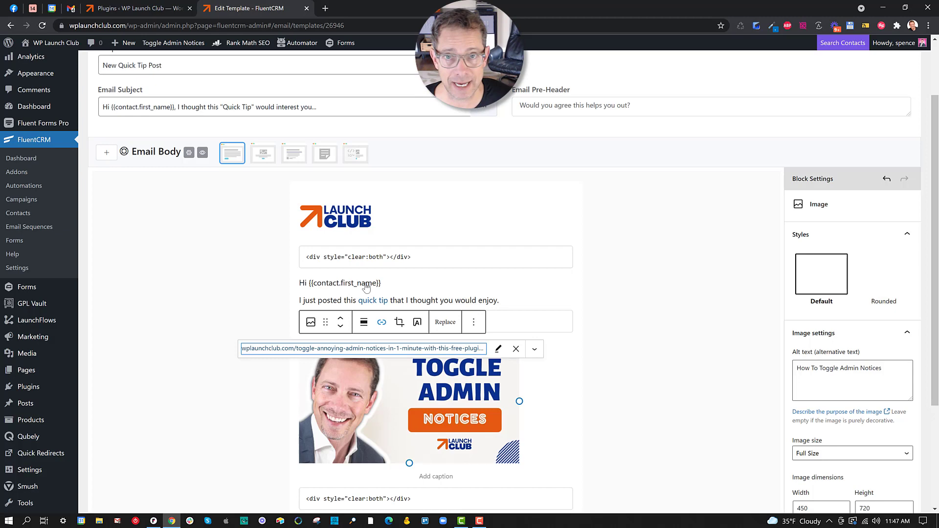
pyautogui.click(324, 8)
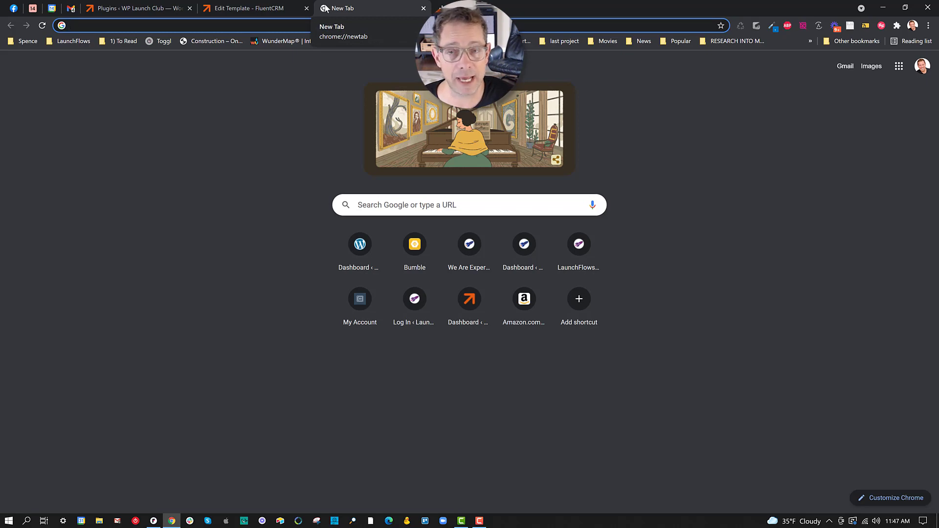
# Copy the Toggle Admin Notices post address from wplaunchclub.com's Quick Tips page, then return to the template
pyautogui.write('wpl')
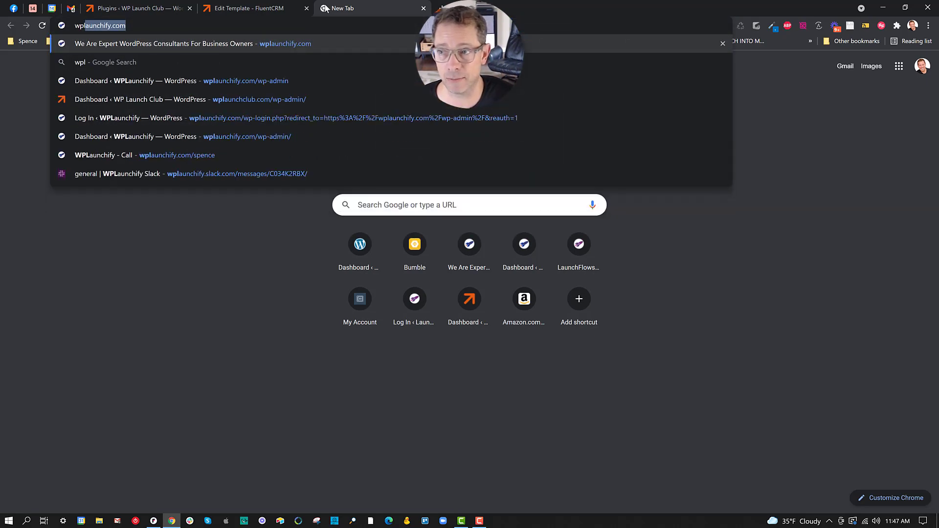
pyautogui.write('aun')
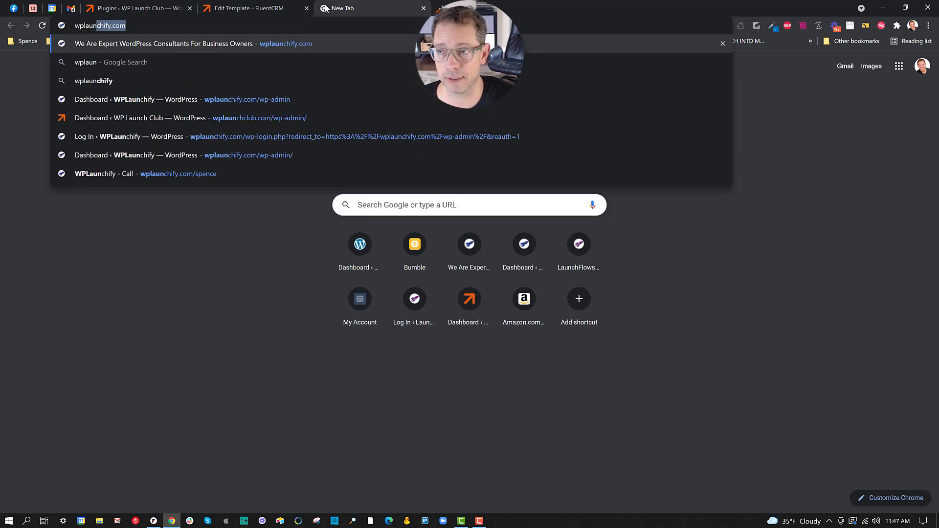
pyautogui.write('chclub.com/')
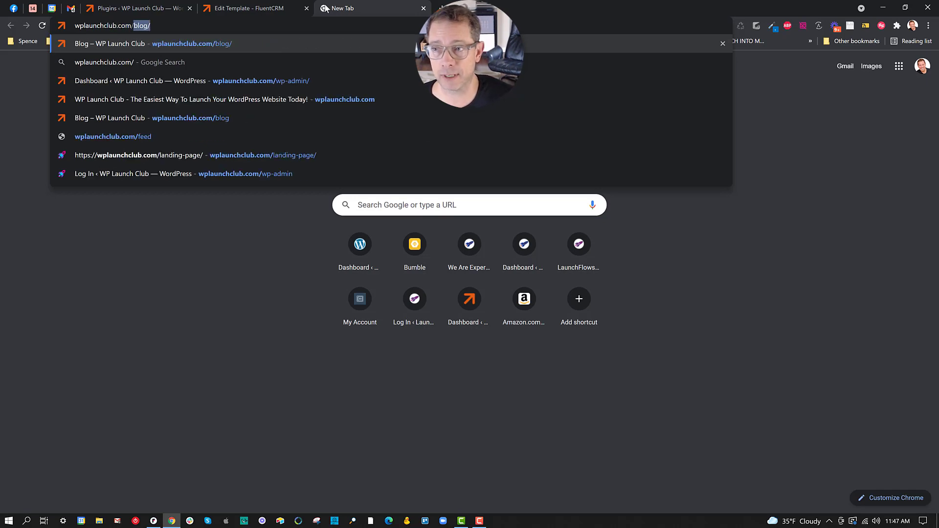
pyautogui.press('Return')
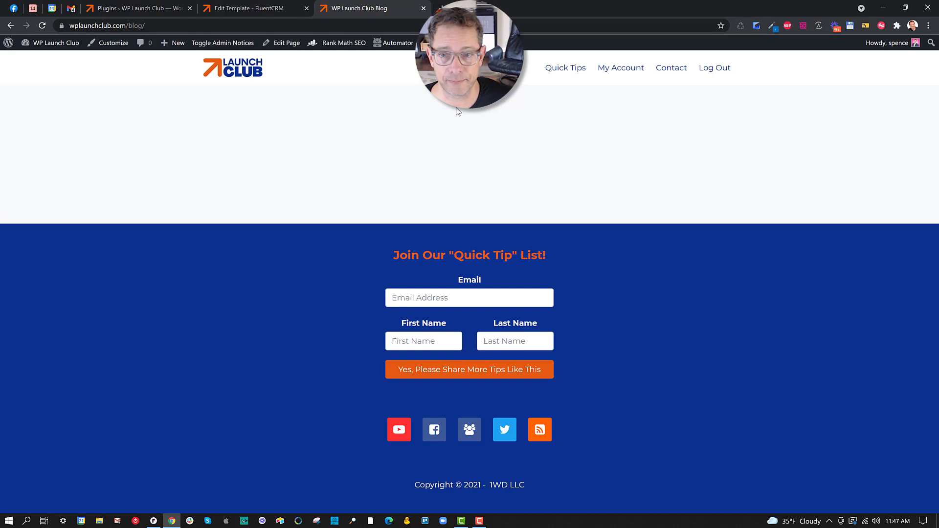
pyautogui.click(548, 71)
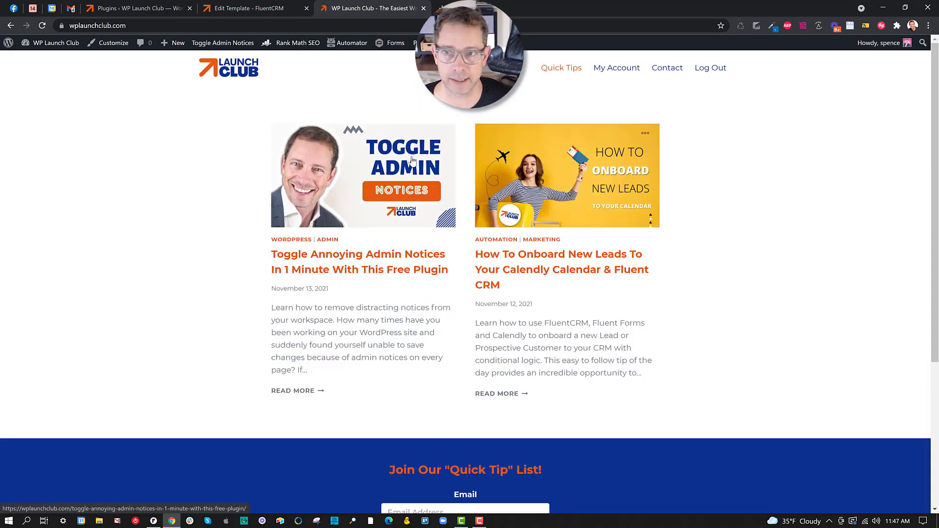
pyautogui.rightClick(404, 154)
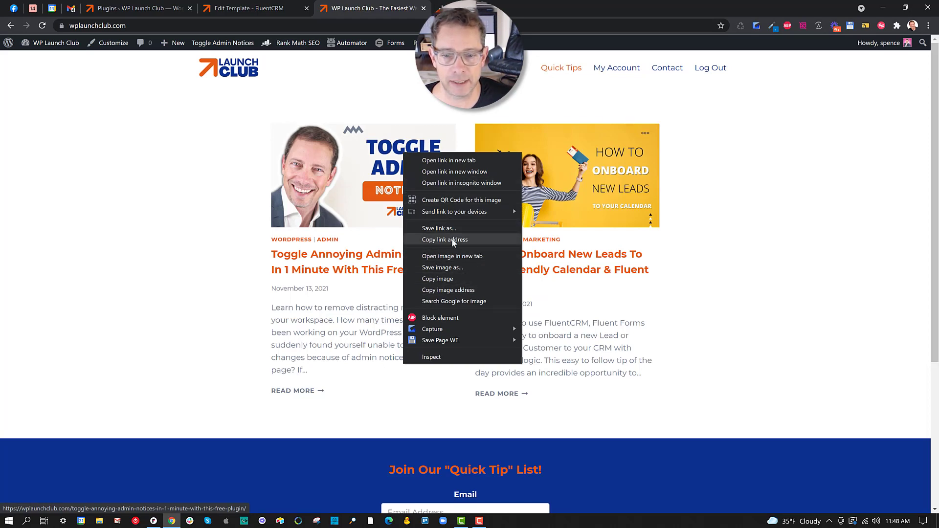
pyautogui.click(452, 240)
pyautogui.click(227, 10)
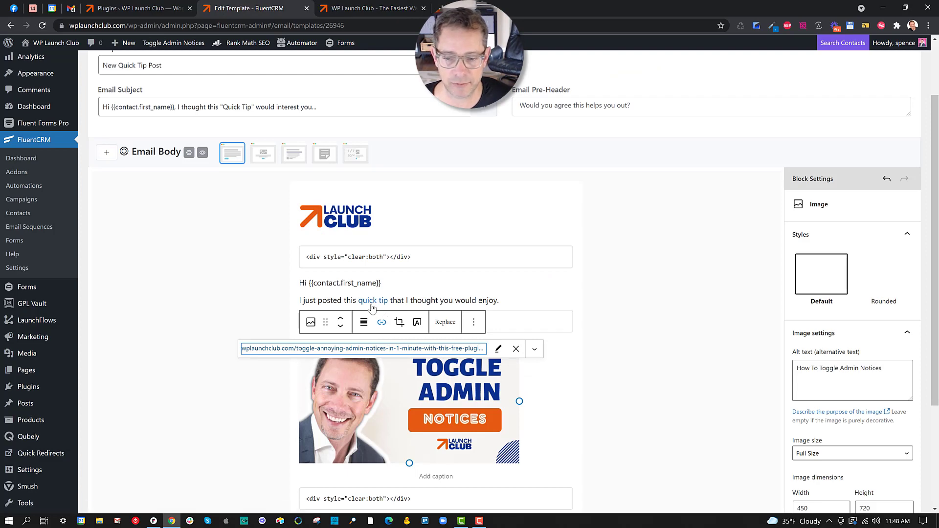
# Finish the image link, review the email body, and select the Launch Club logo
pyautogui.click(636, 325)
pyautogui.scroll(-3, 611, 333)
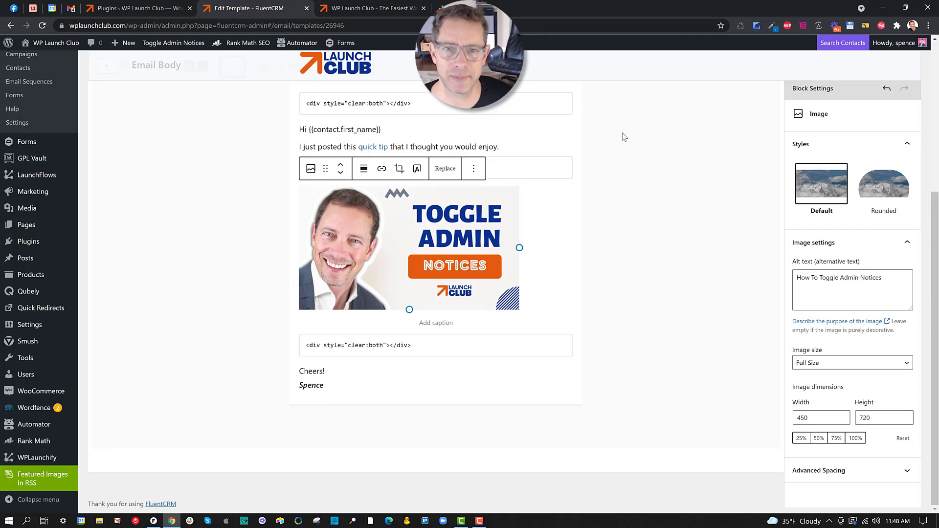
pyautogui.scroll(1, 624, 136)
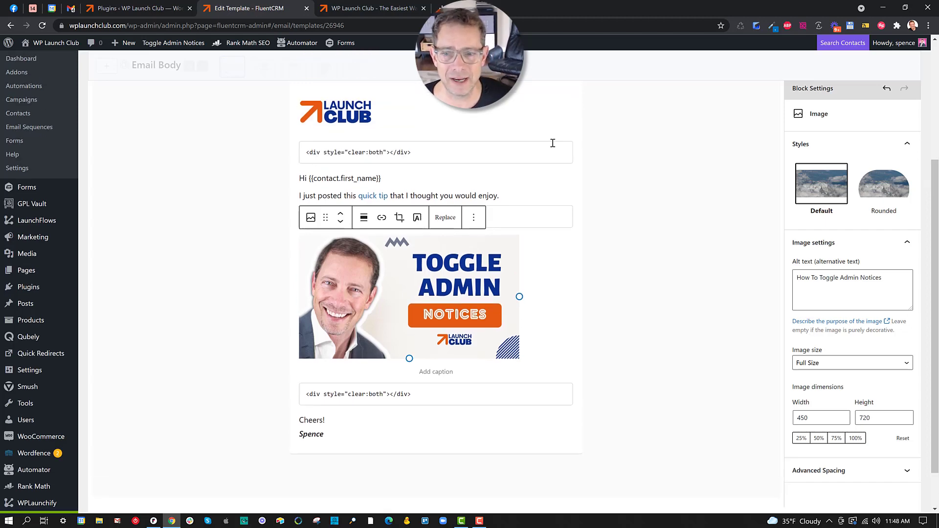
pyautogui.click(351, 111)
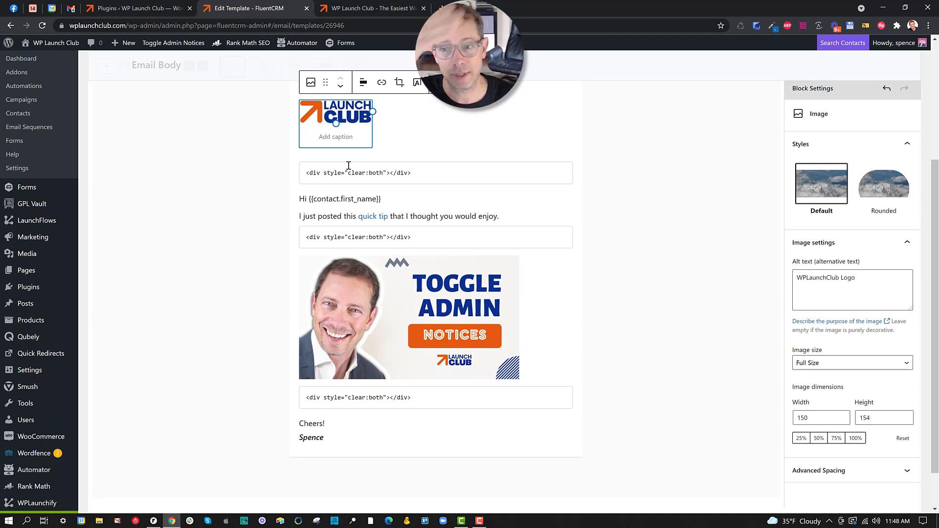
# Confirm the logo is aligned left and inspect the clear:both Custom HTML code
pyautogui.click(363, 83)
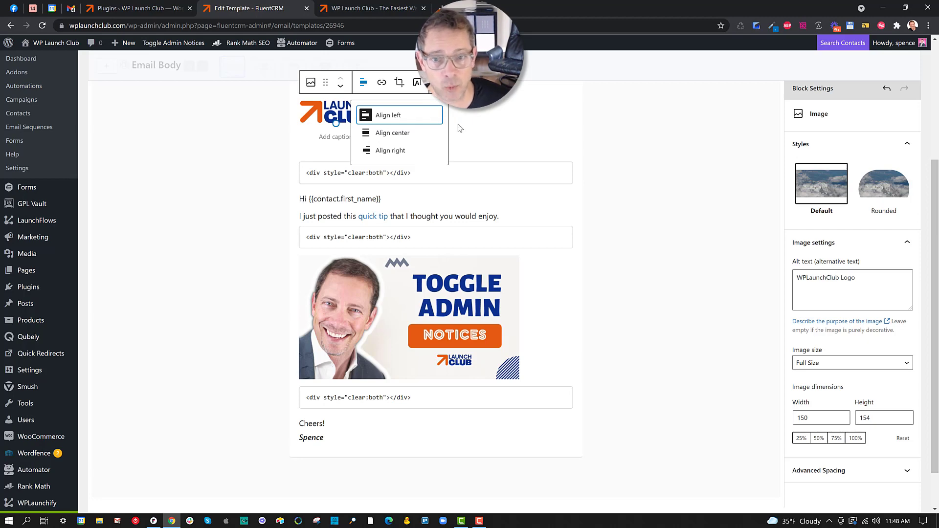
pyautogui.click(659, 167)
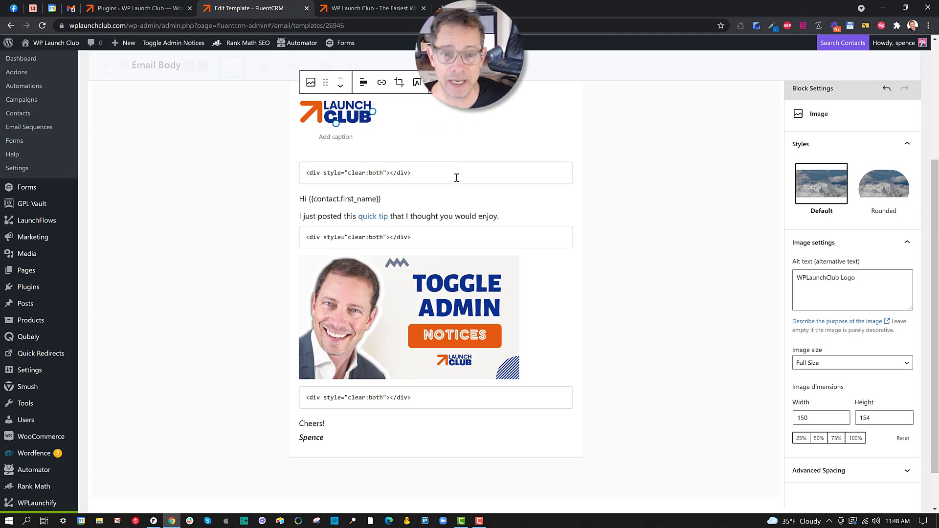
pyautogui.moveTo(439, 174); pyautogui.dragTo(299, 177)
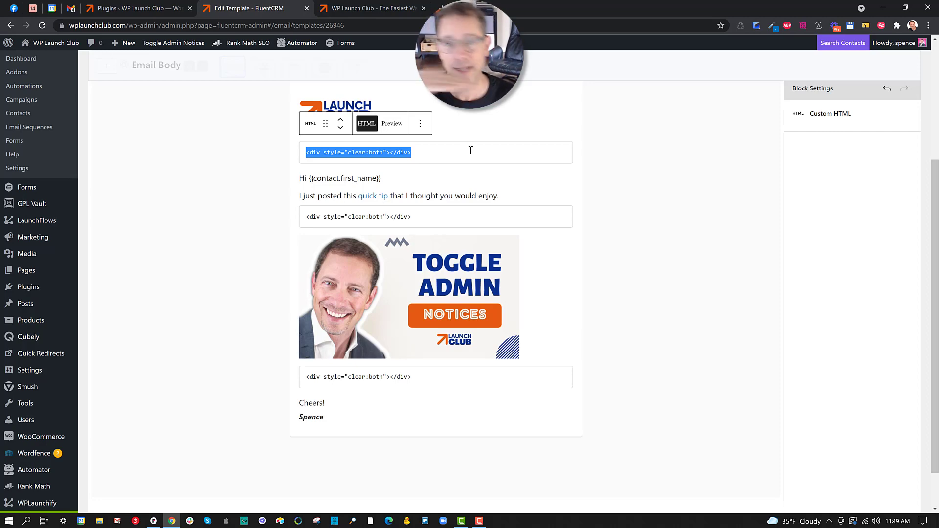
pyautogui.click(600, 183)
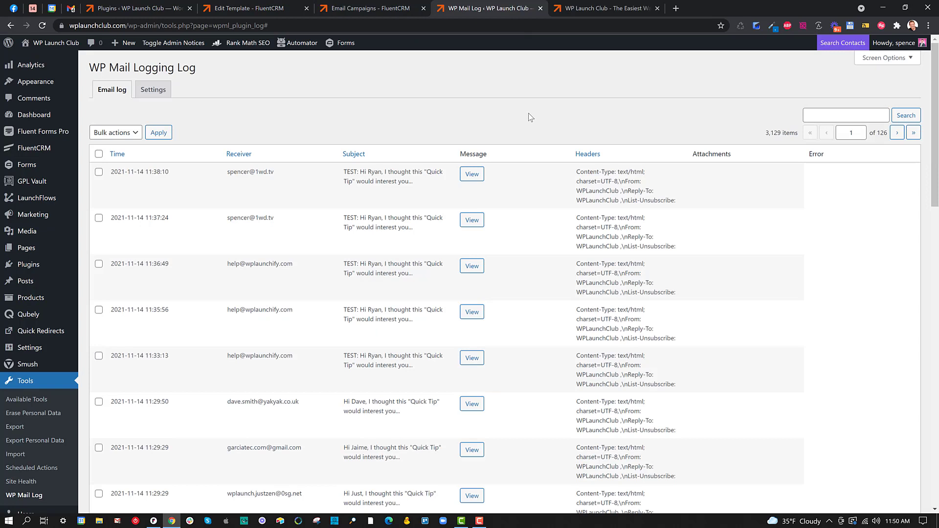
pyautogui.click(471, 180)
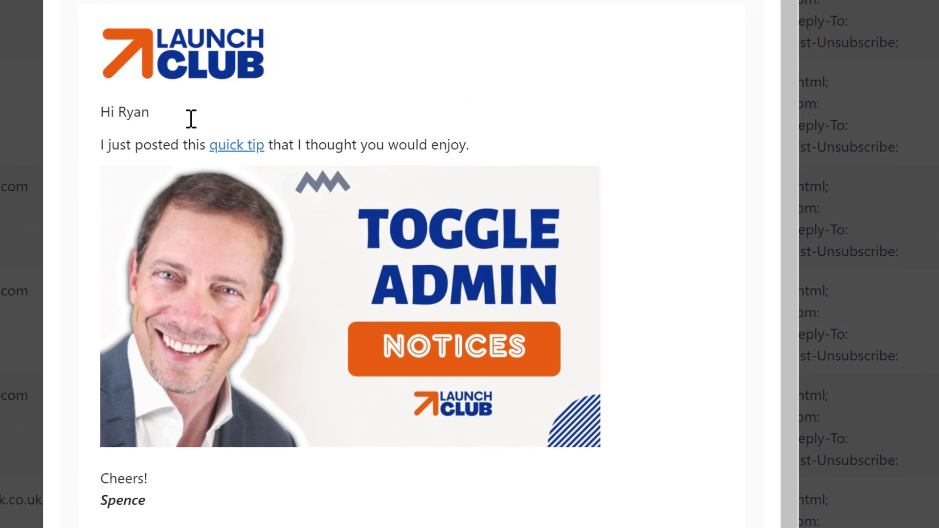
pyautogui.moveTo(100, 112); pyautogui.dragTo(493, 147)
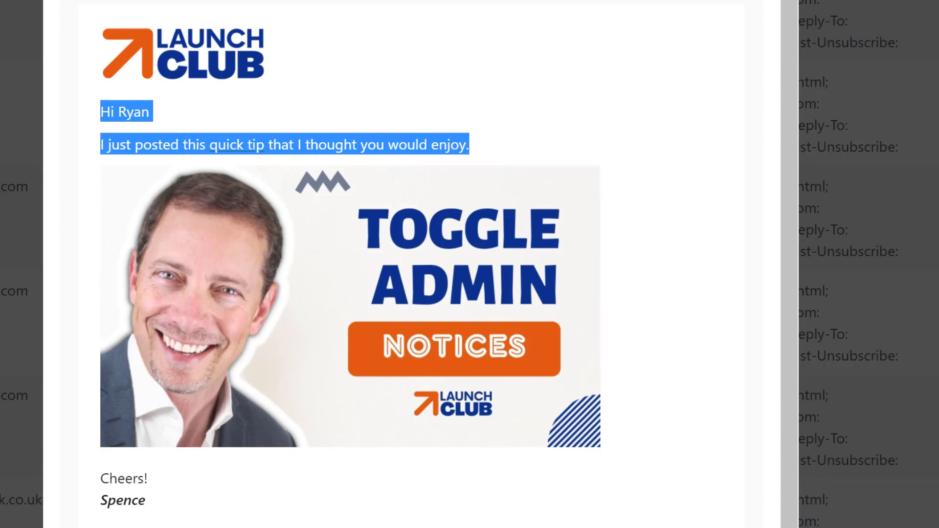
pyautogui.press('Escape')
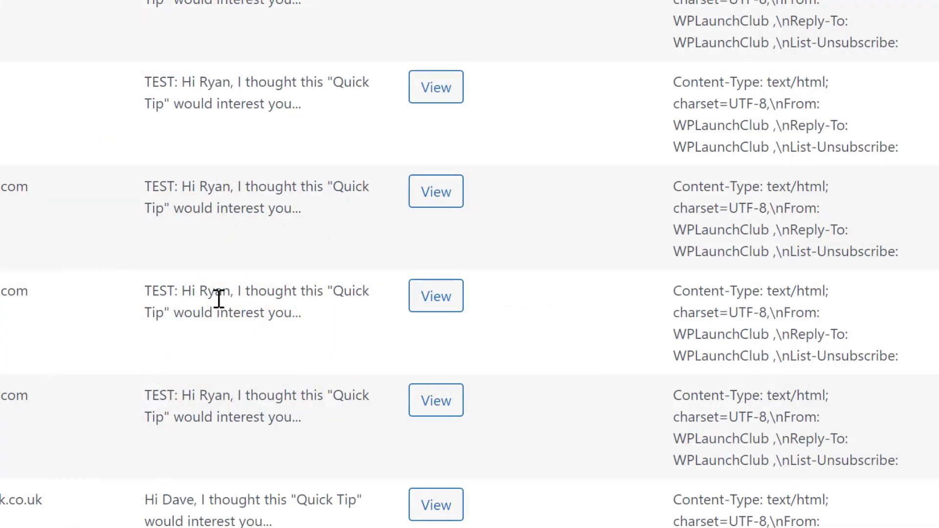
pyautogui.click(433, 297)
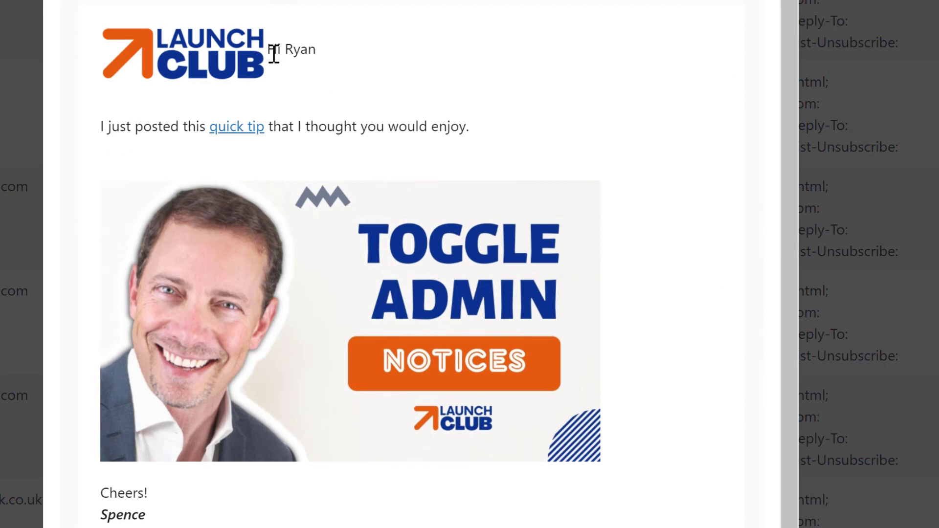
pyautogui.moveTo(270, 51); pyautogui.dragTo(350, 73)
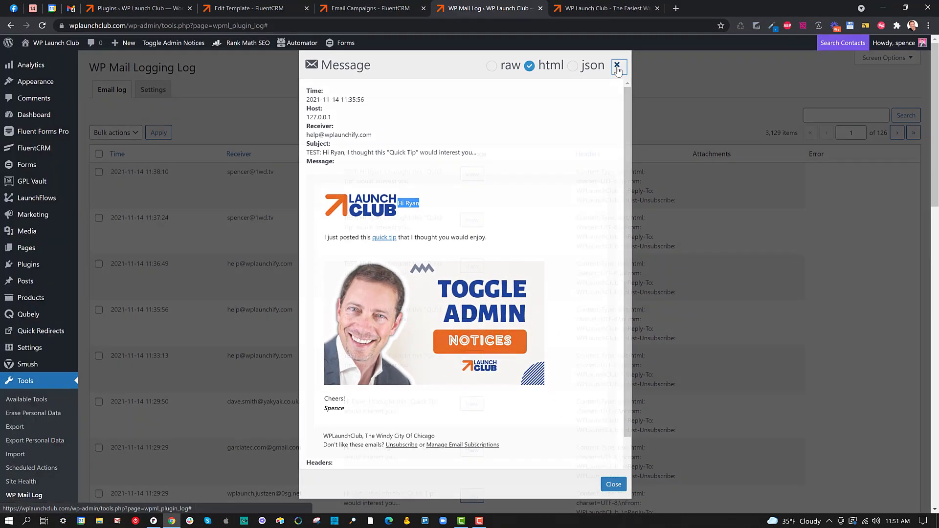
pyautogui.click(616, 65)
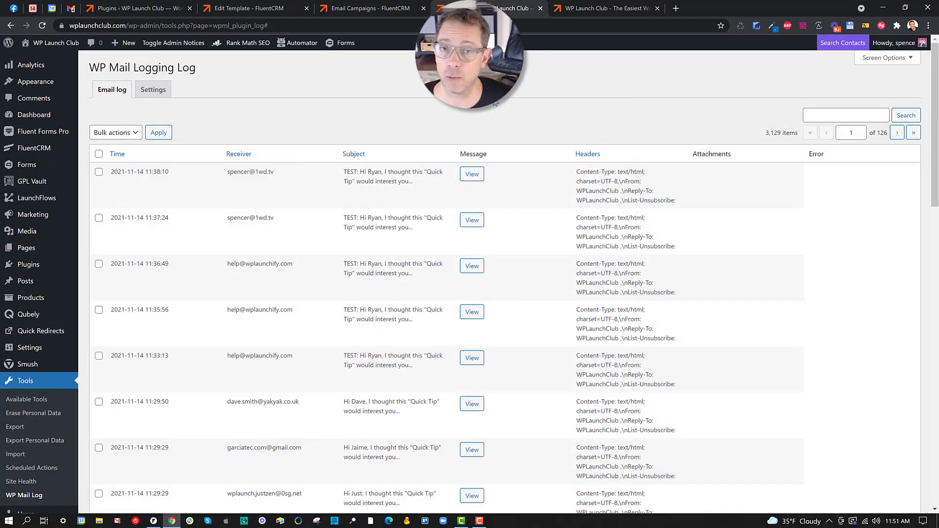
# Go to the Email Campaigns page and start a new campaign
pyautogui.click(374, 9)
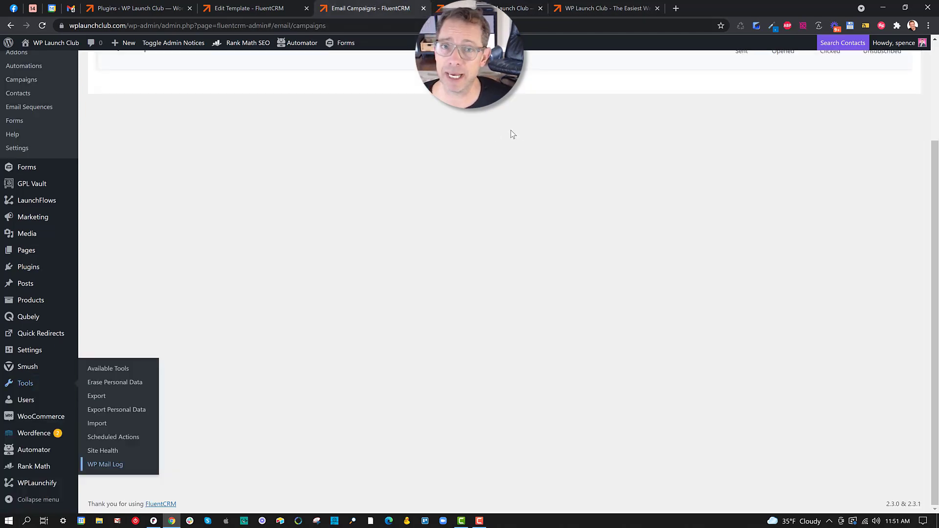
pyautogui.scroll(3, 538, 154)
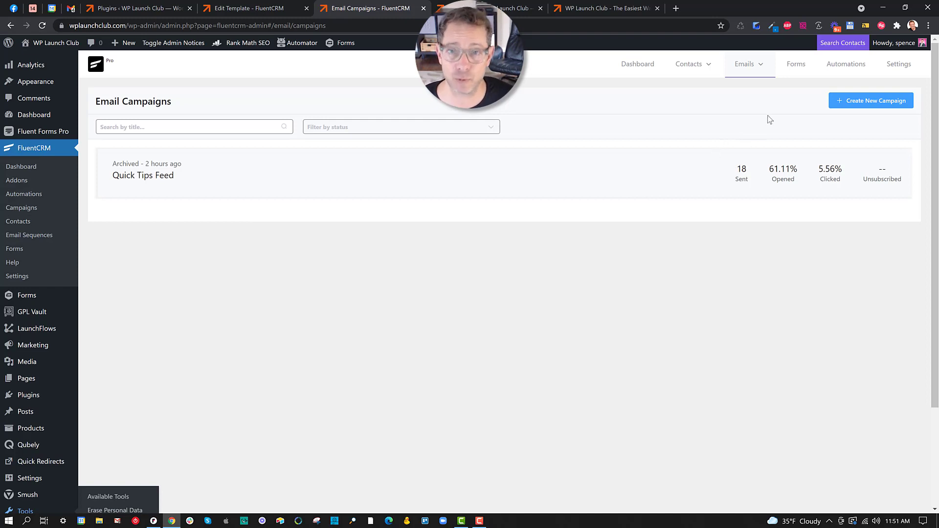
pyautogui.click(862, 104)
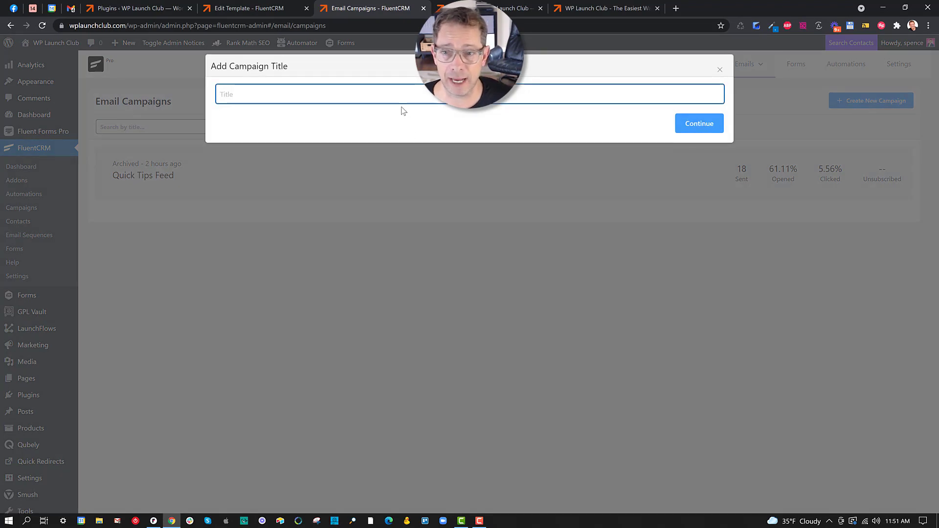
# Title the campaign 'New Post' and import the New Quick Tip Post template as its body
pyautogui.write('New Post')
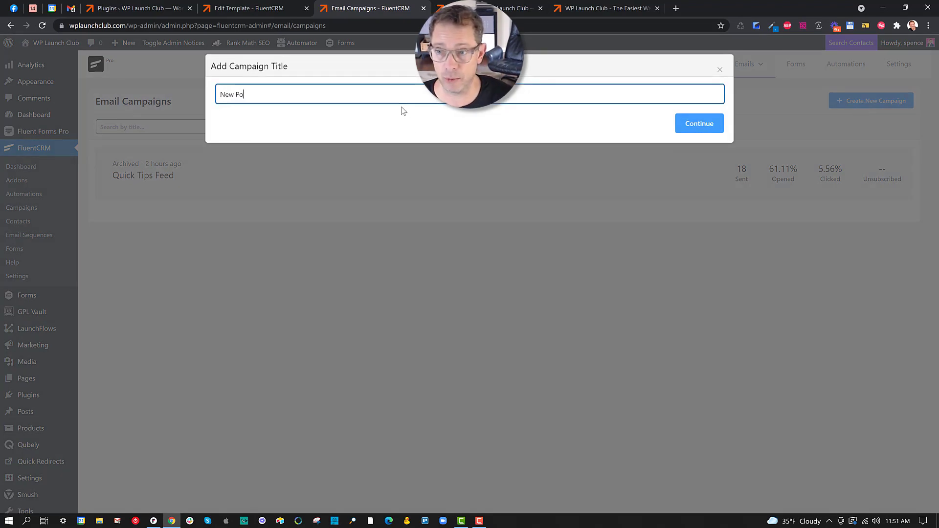
pyautogui.click(700, 129)
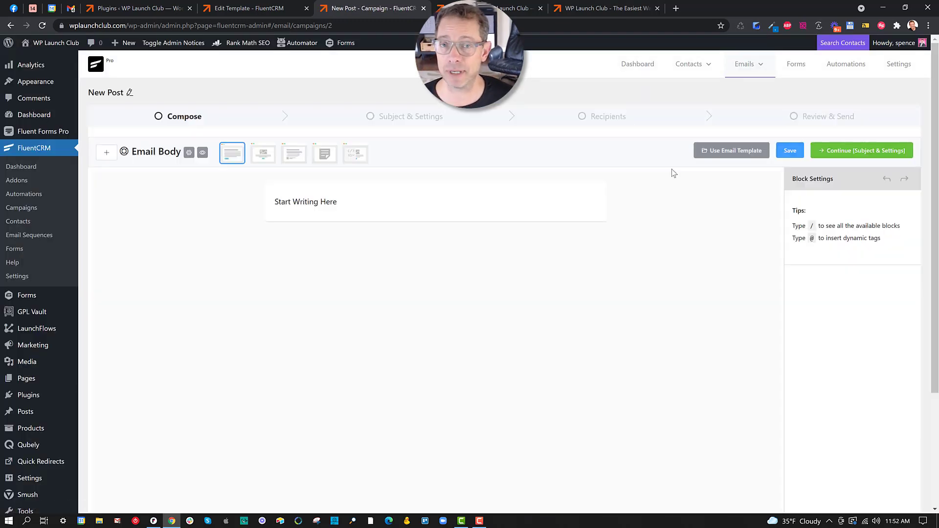
pyautogui.click(727, 155)
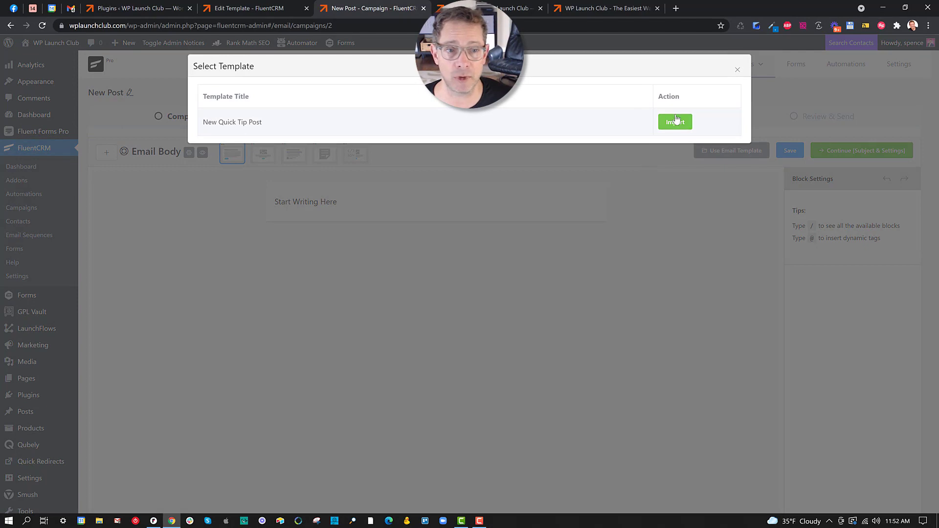
pyautogui.click(679, 122)
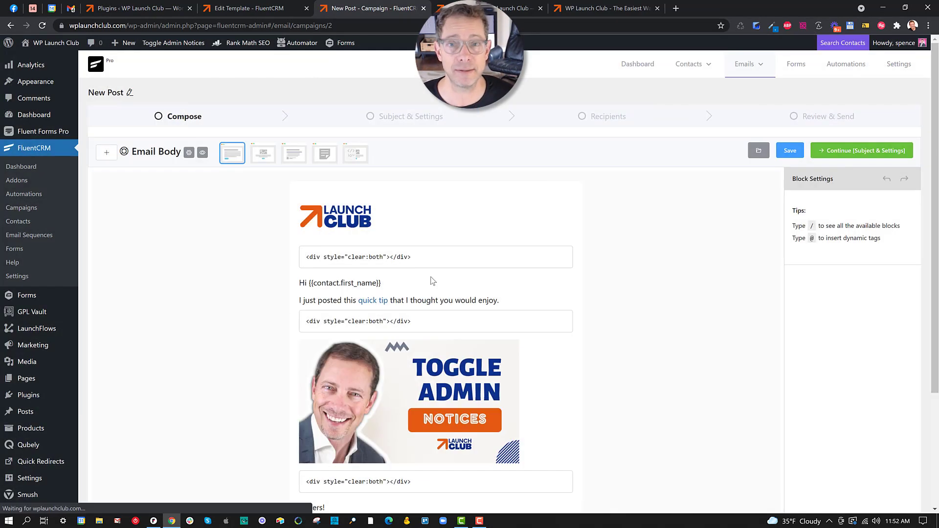
pyautogui.click(373, 338)
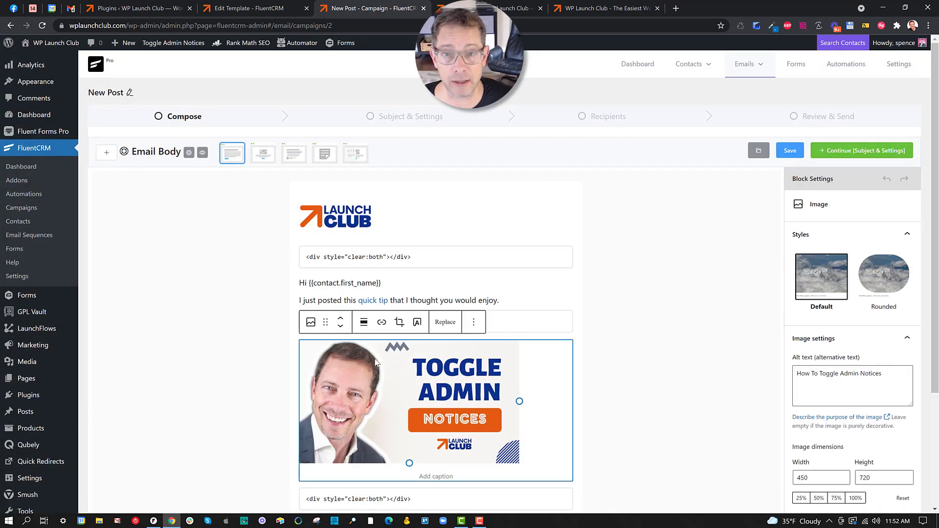